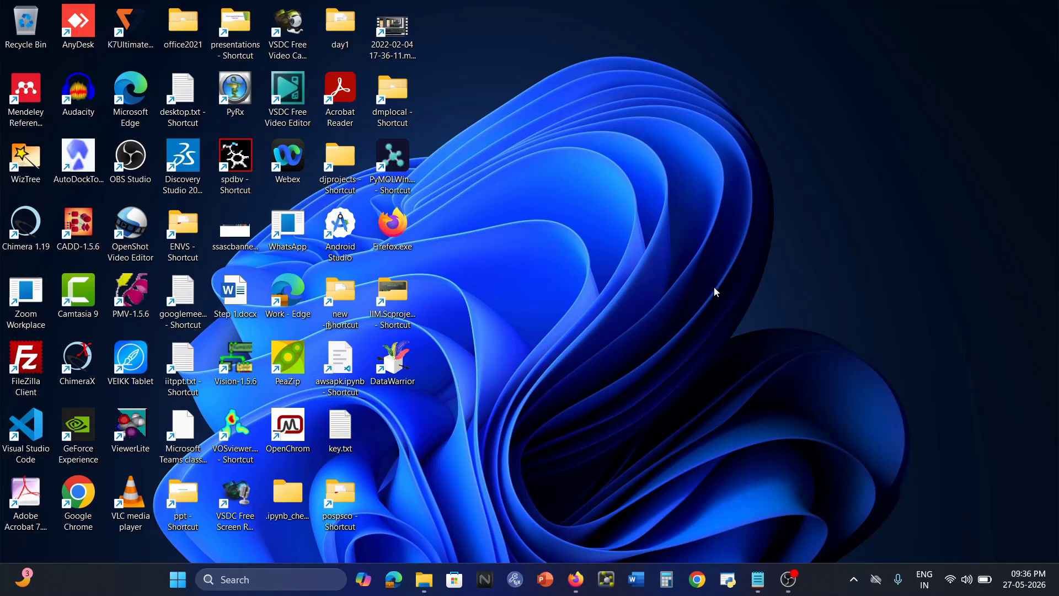
Return to the RCSB 2BPW entry page and highlight its ID and HIV-1 protease-inhibitor title.
left_click(576, 580)
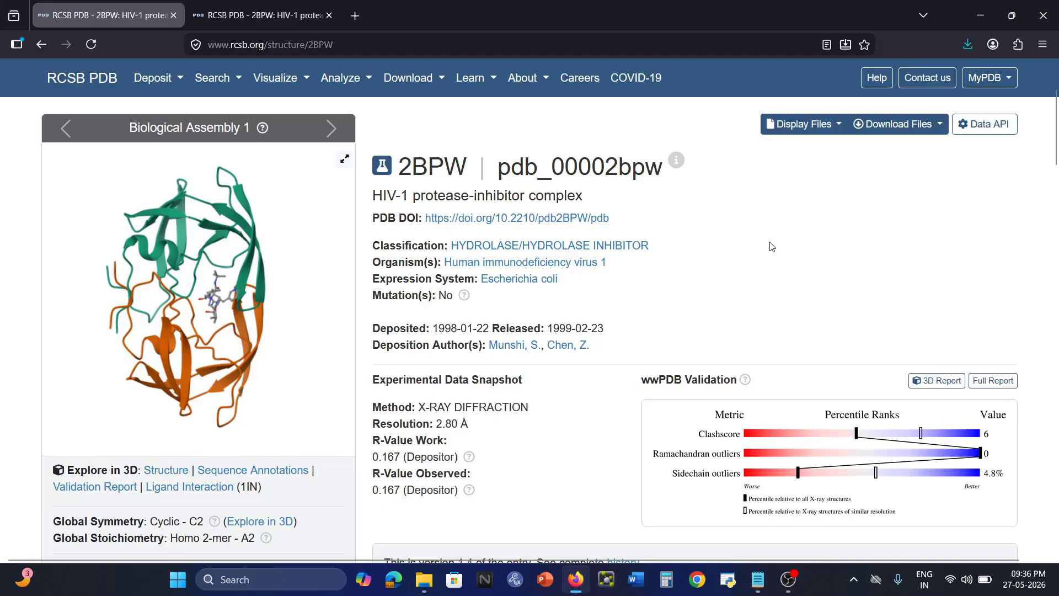
scroll(771, 246, "up", 3)
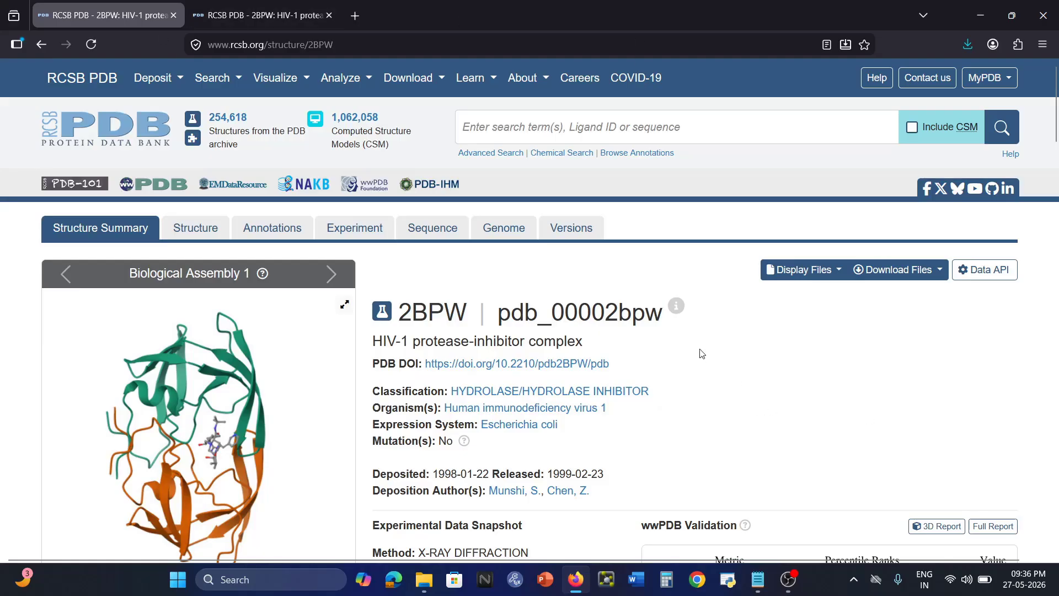
left_click_drag(467, 312, 400, 314)
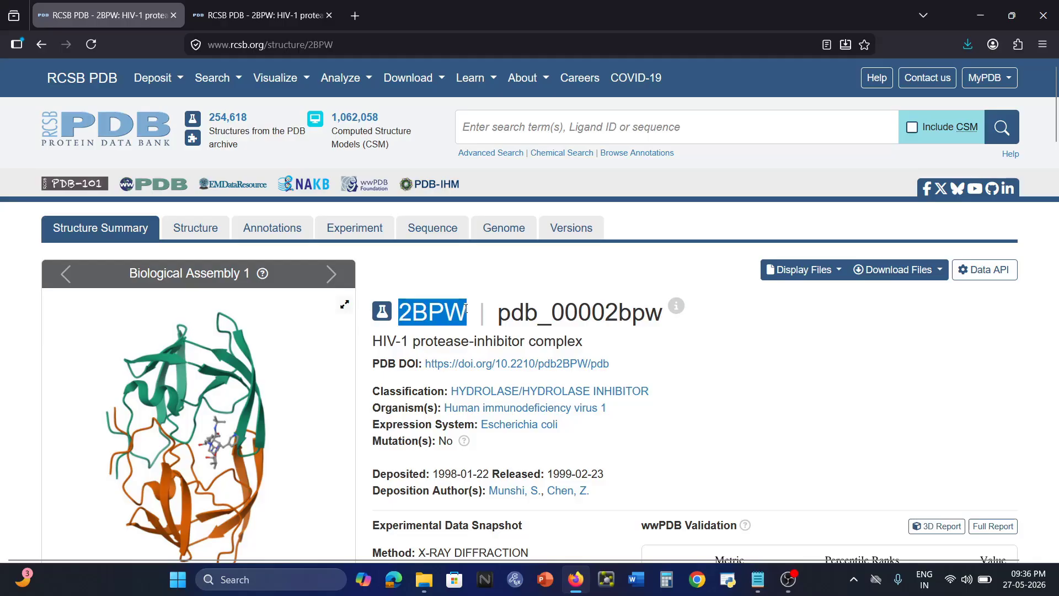
left_click_drag(374, 341, 598, 344)
left_click(805, 368)
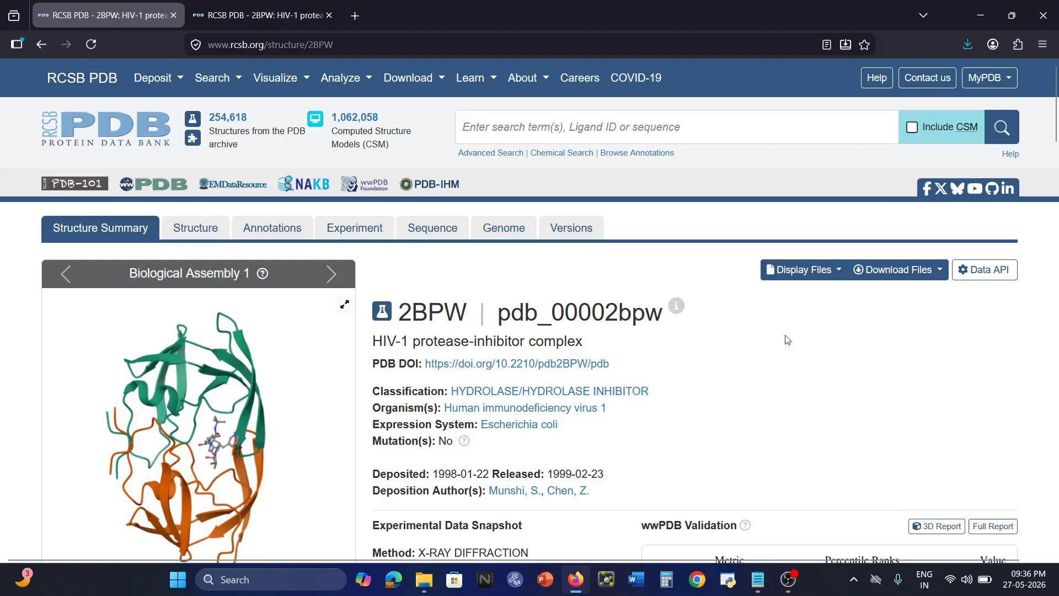
Download 2BPW in Legacy PDB Format, then minimize the browser to the desktop.
left_click(941, 273)
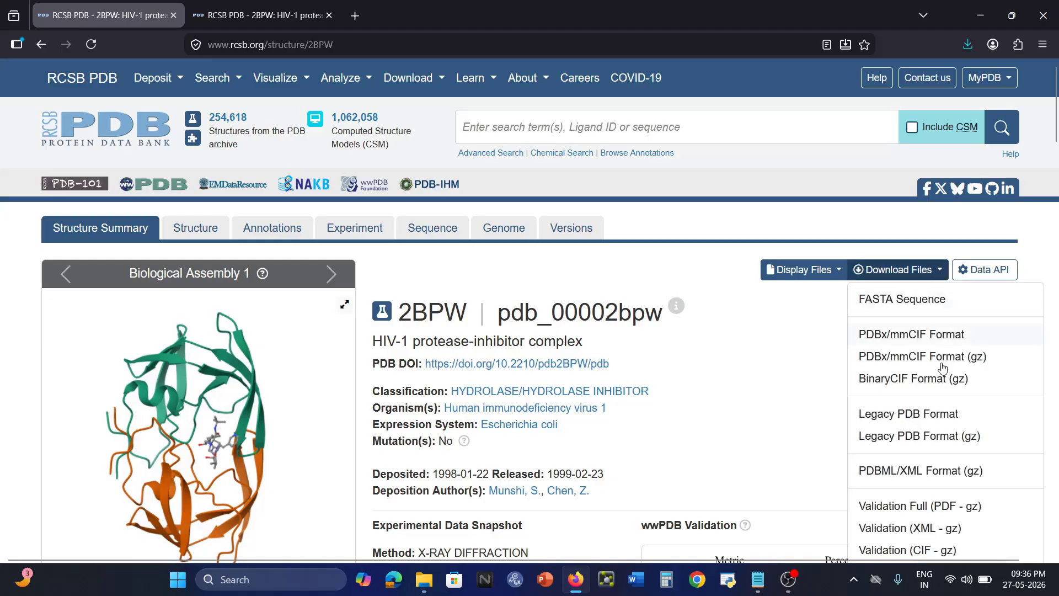
left_click(933, 418)
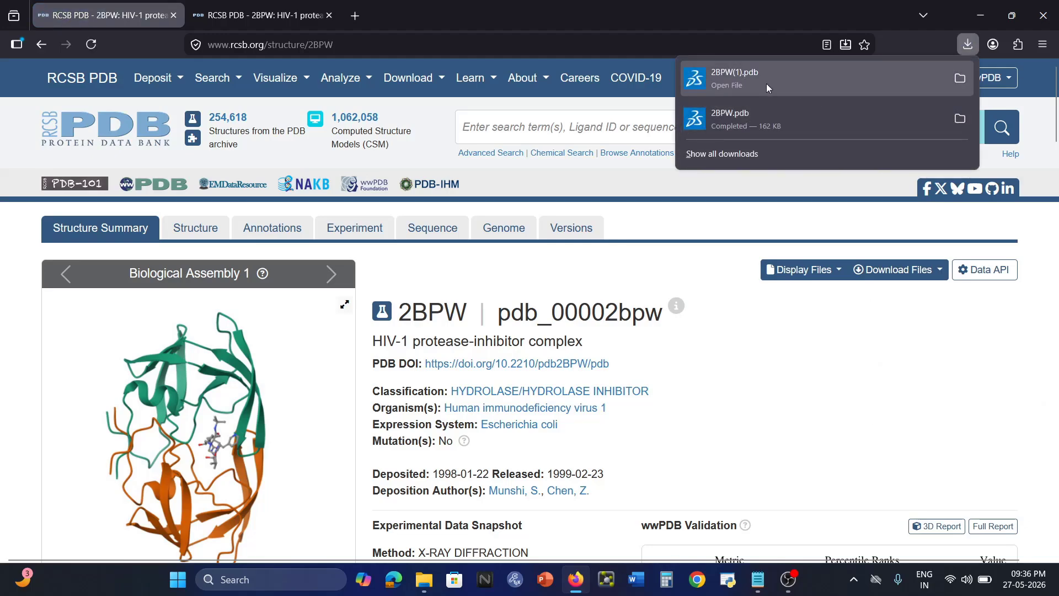
left_click(836, 423)
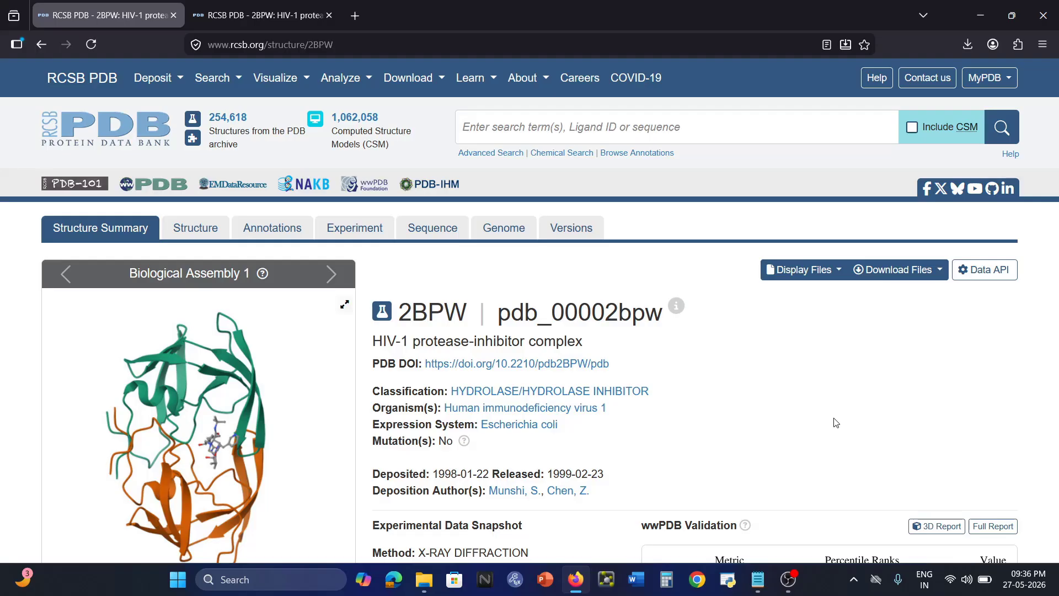
left_click(983, 15)
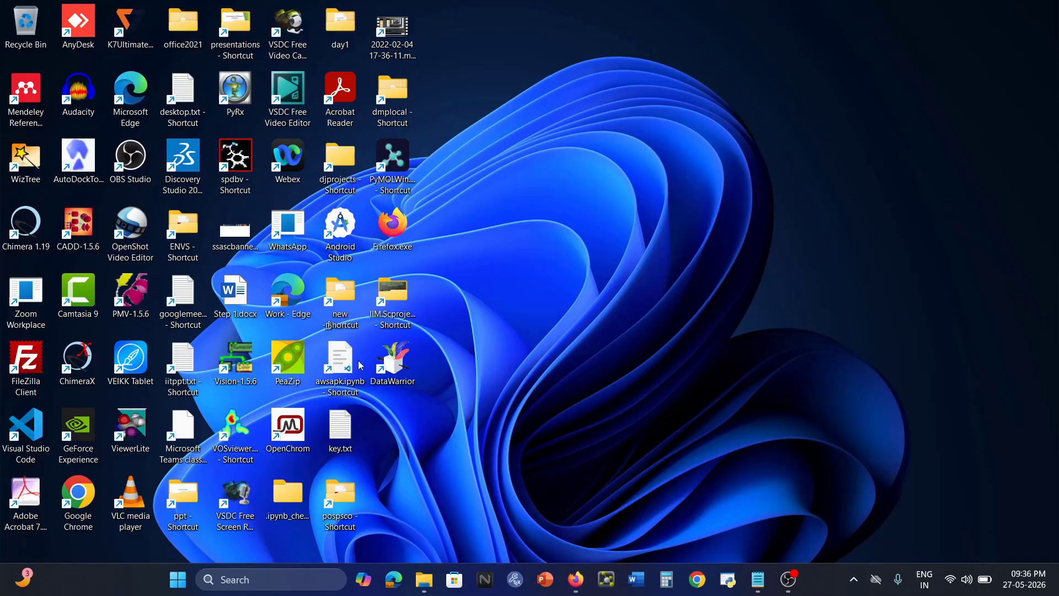
Launch DataWarrior and open selectedsdffile.sdf from the recent files list.
double_click(397, 373)
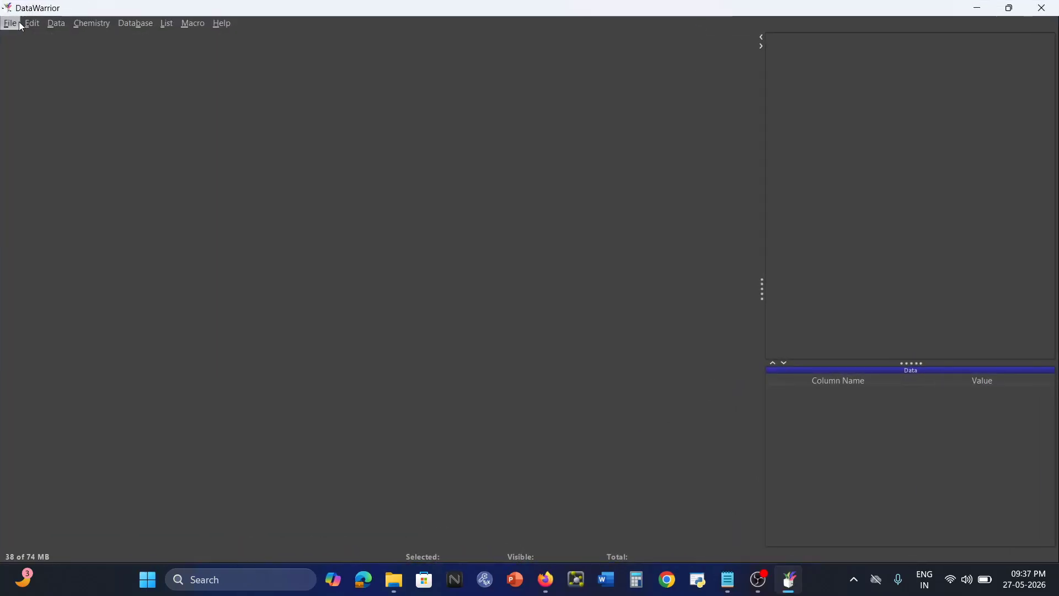
left_click(9, 23)
mouse_move(33, 87)
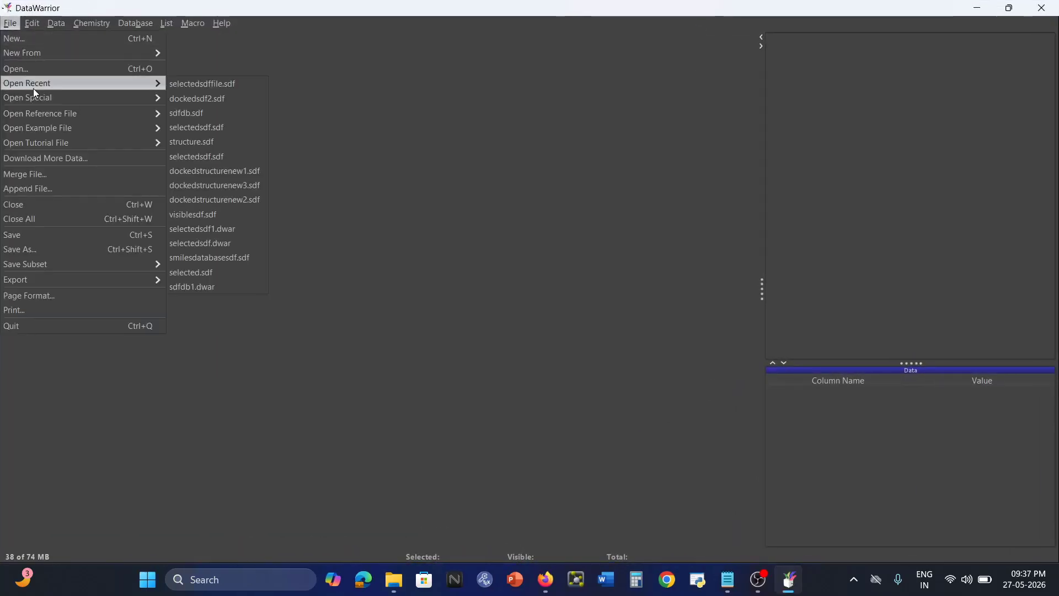
left_click(207, 86)
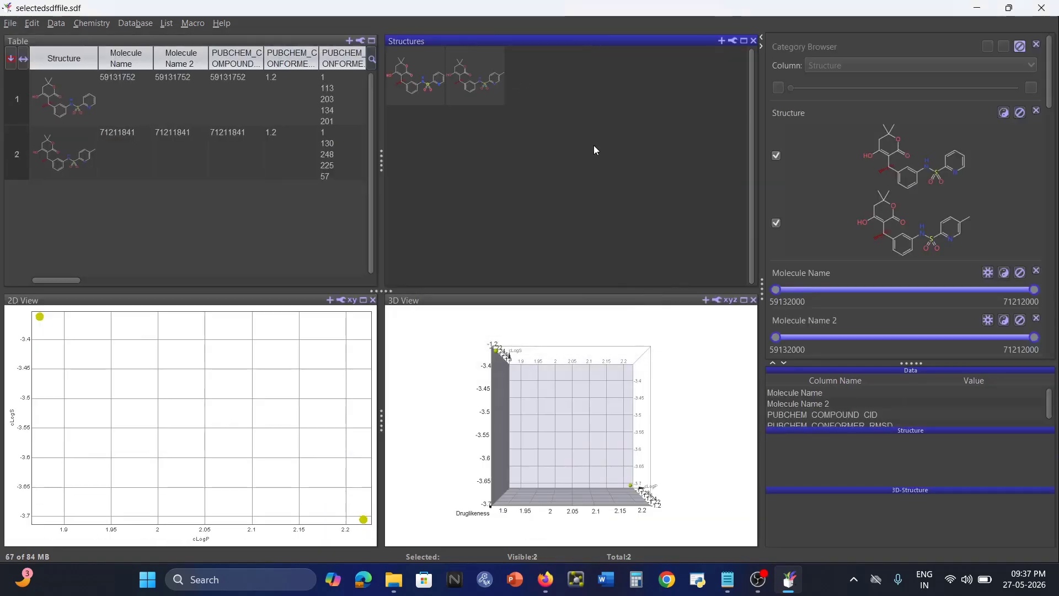
Select each of the two molecules, ending with the first one selected.
left_click(413, 87)
left_click(478, 87)
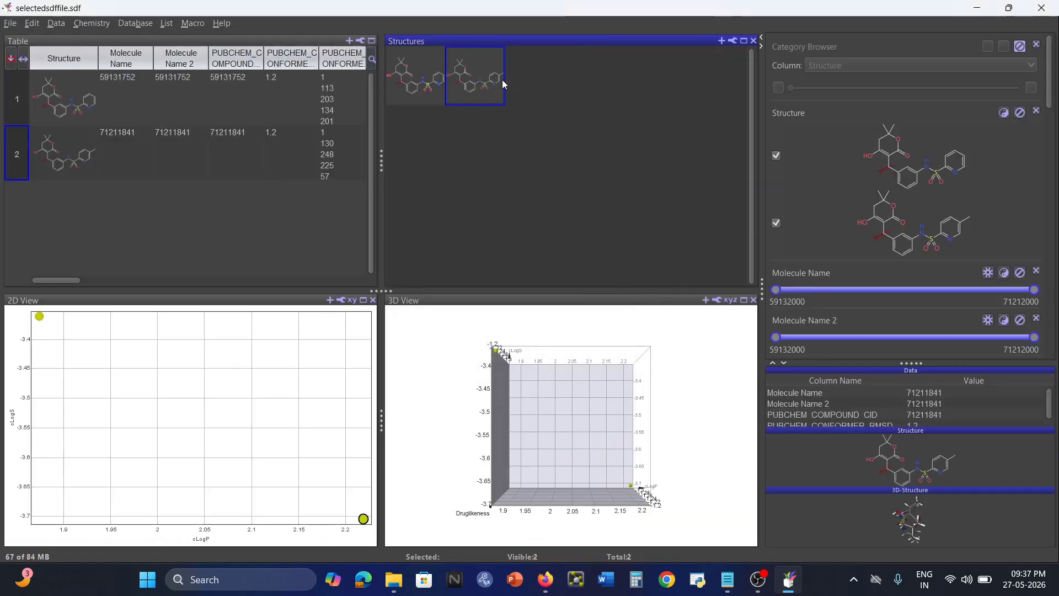
left_click(405, 90)
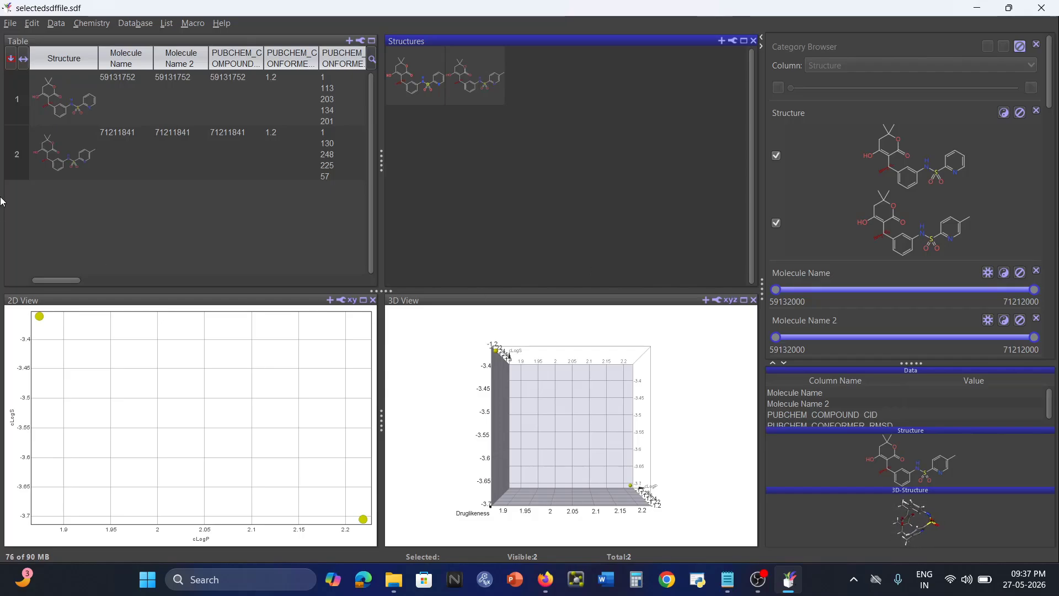
Start Dock Structures Into Protein Cavity for molecule 1 and bring up the cavity-loading options.
left_click(415, 76)
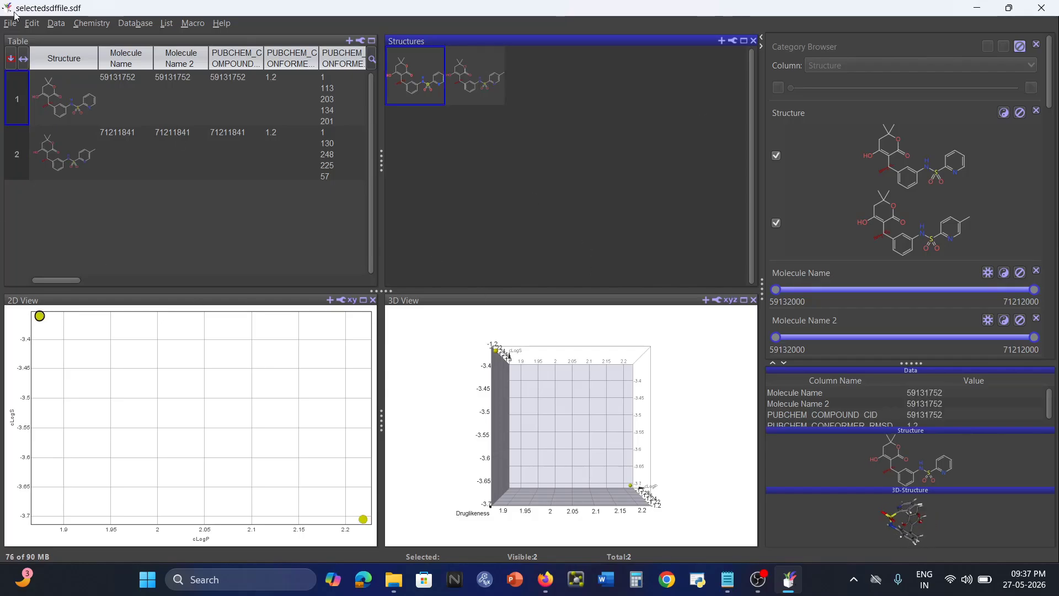
left_click(94, 24)
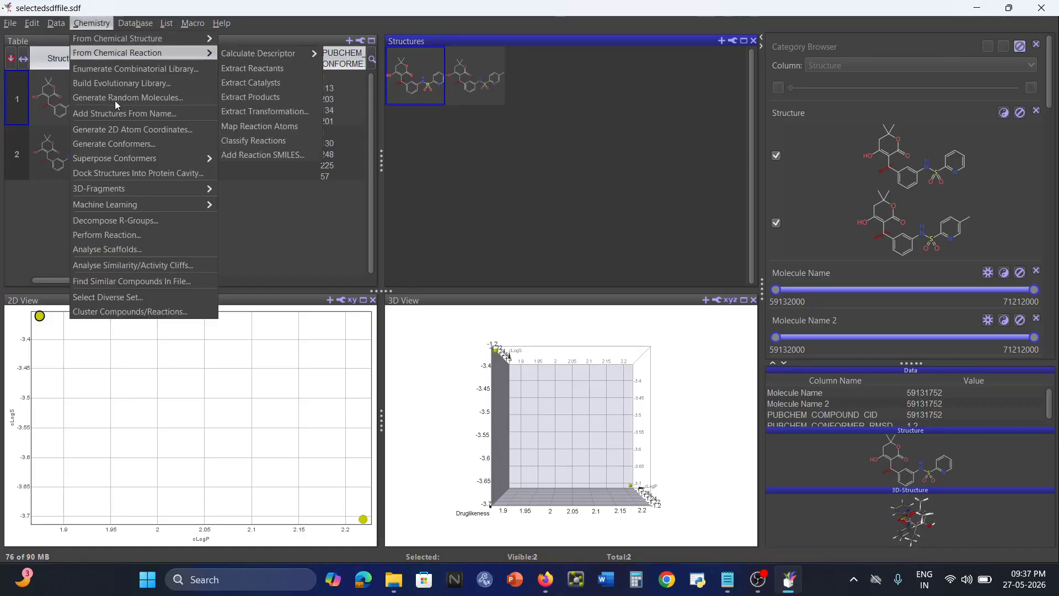
left_click(136, 173)
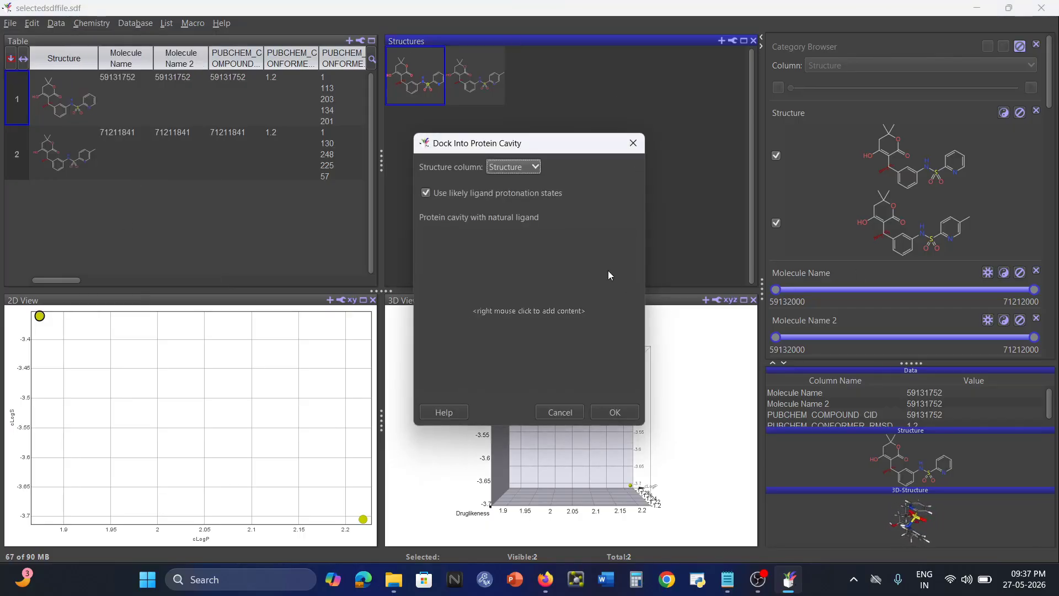
right_click(525, 271)
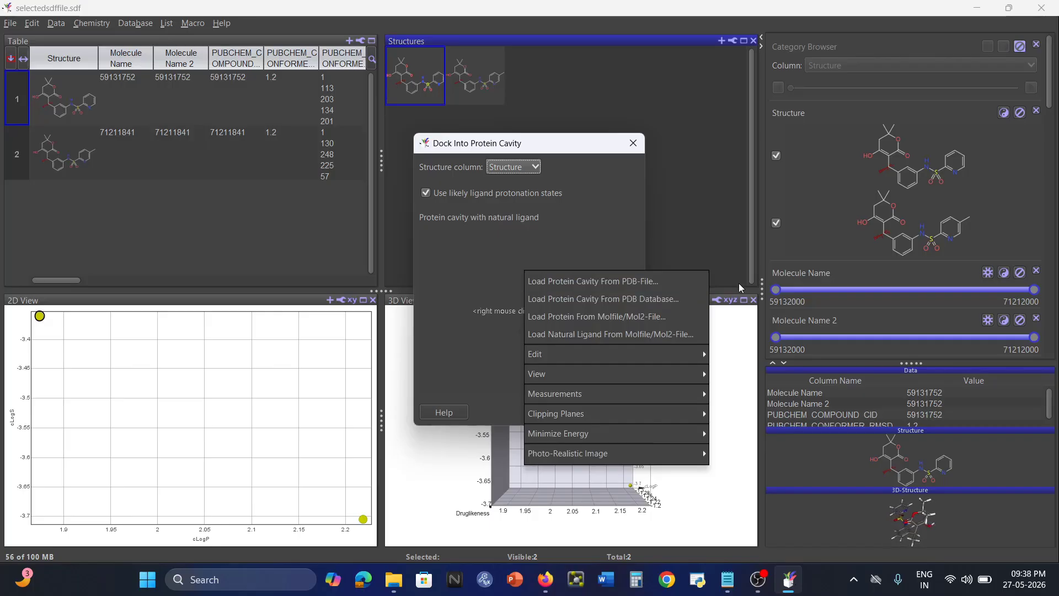
Load 2BPW.pdb from the D: drive's drugdesigning folder as the docking protein cavity.
left_click(639, 283)
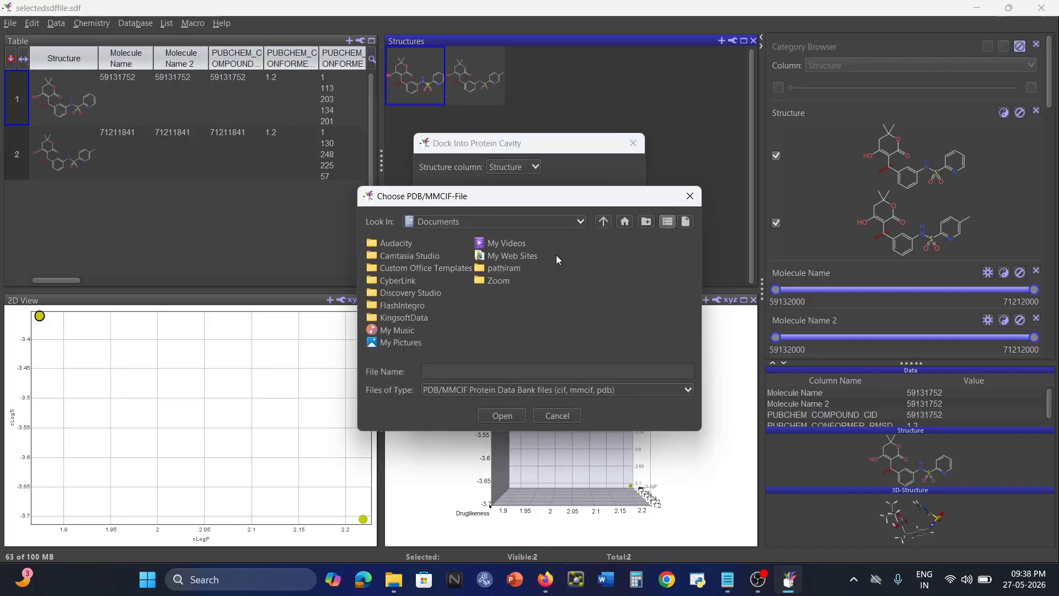
left_click(584, 223)
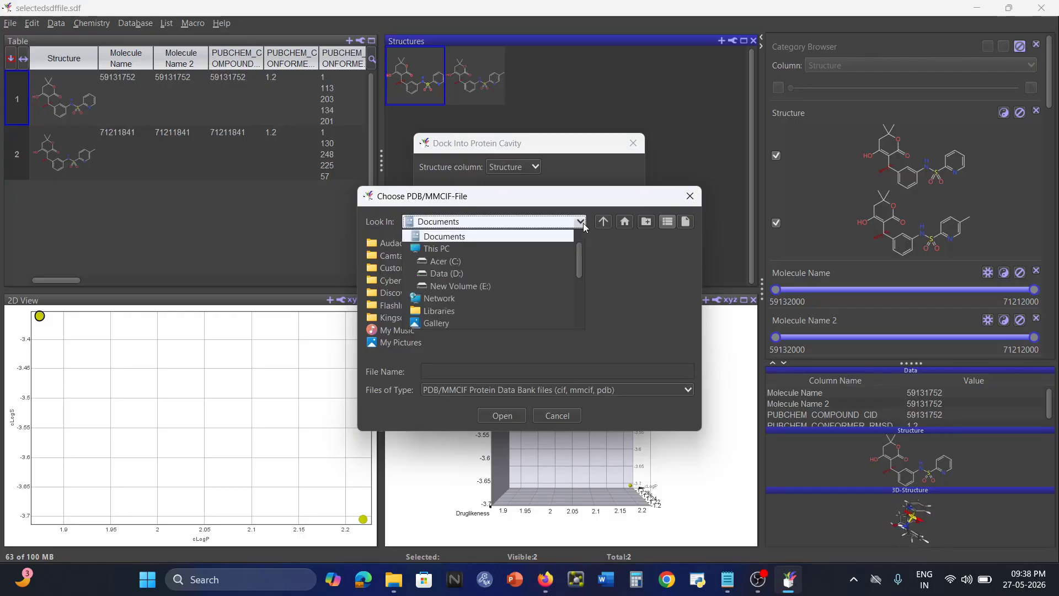
left_click(462, 273)
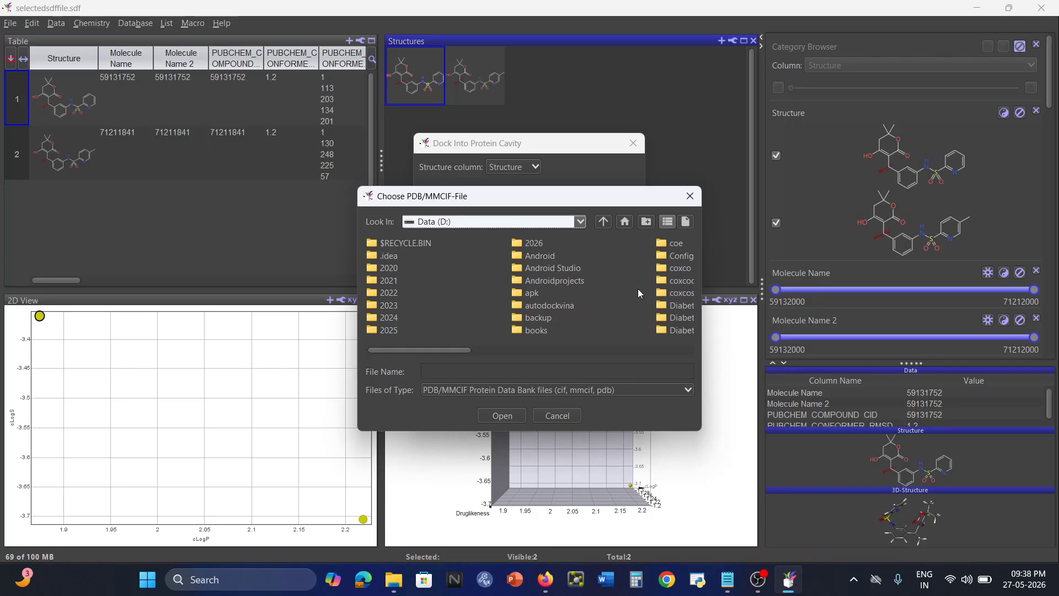
left_click_drag(415, 351, 493, 355)
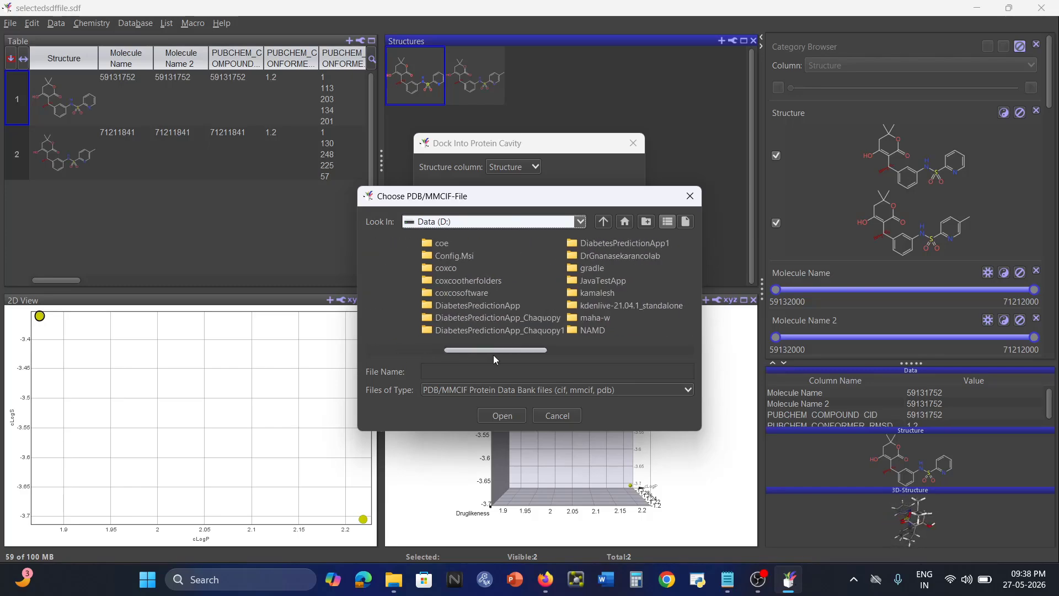
double_click(637, 257)
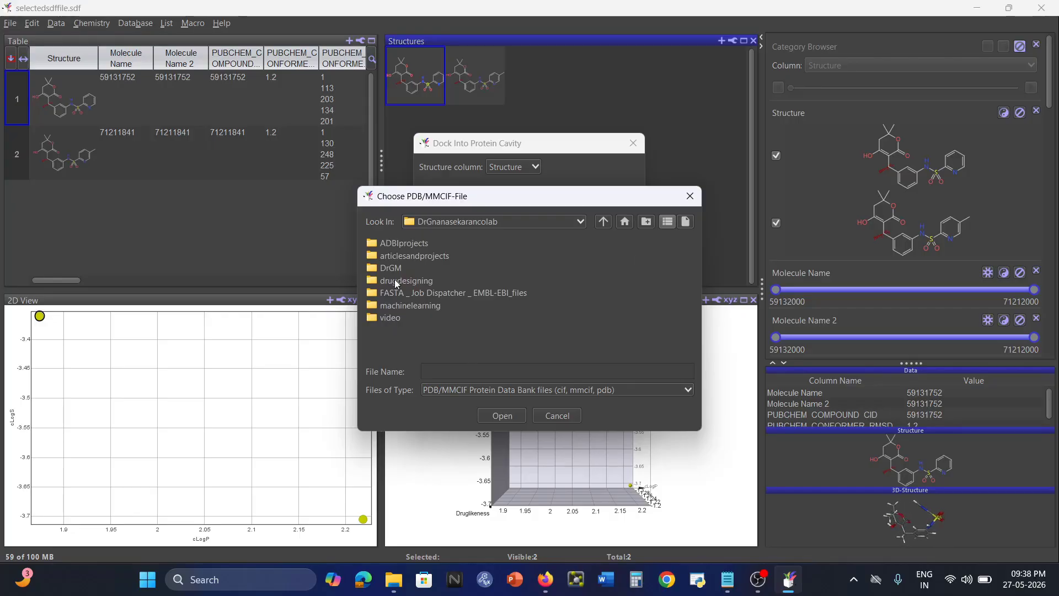
double_click(396, 279)
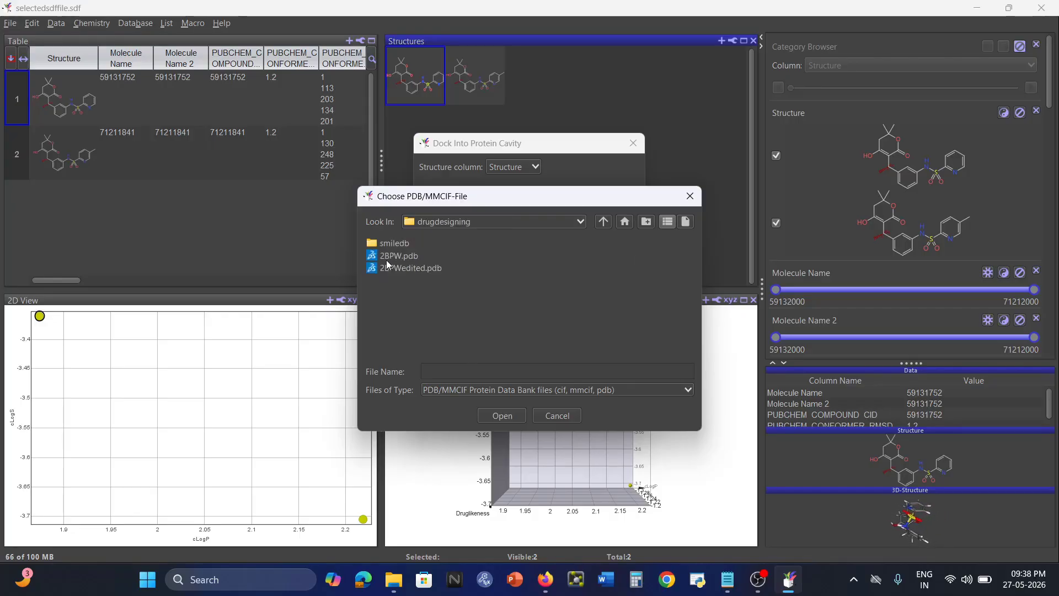
left_click(391, 260)
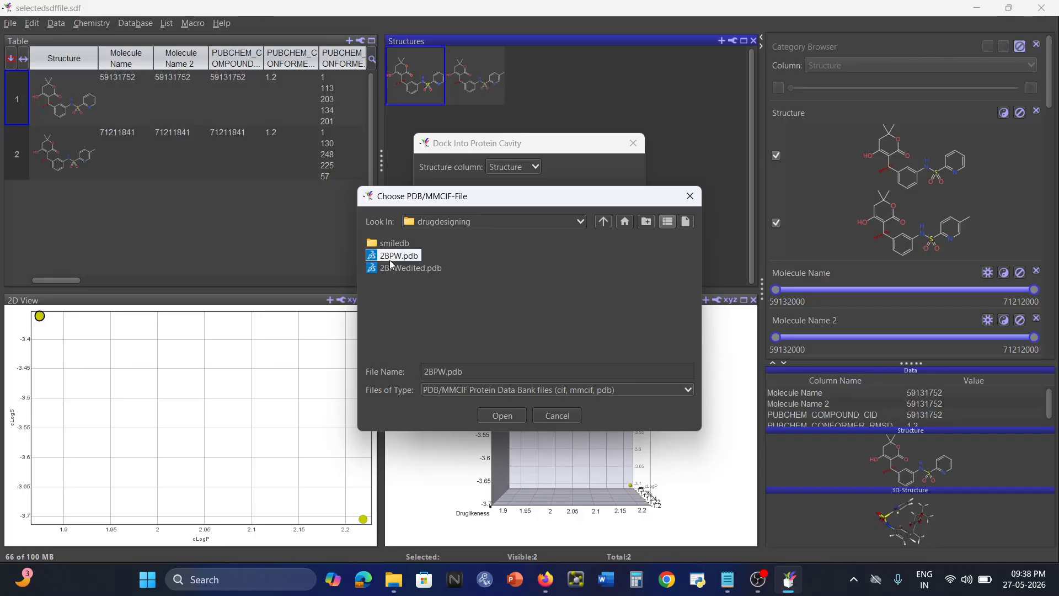
left_click(501, 418)
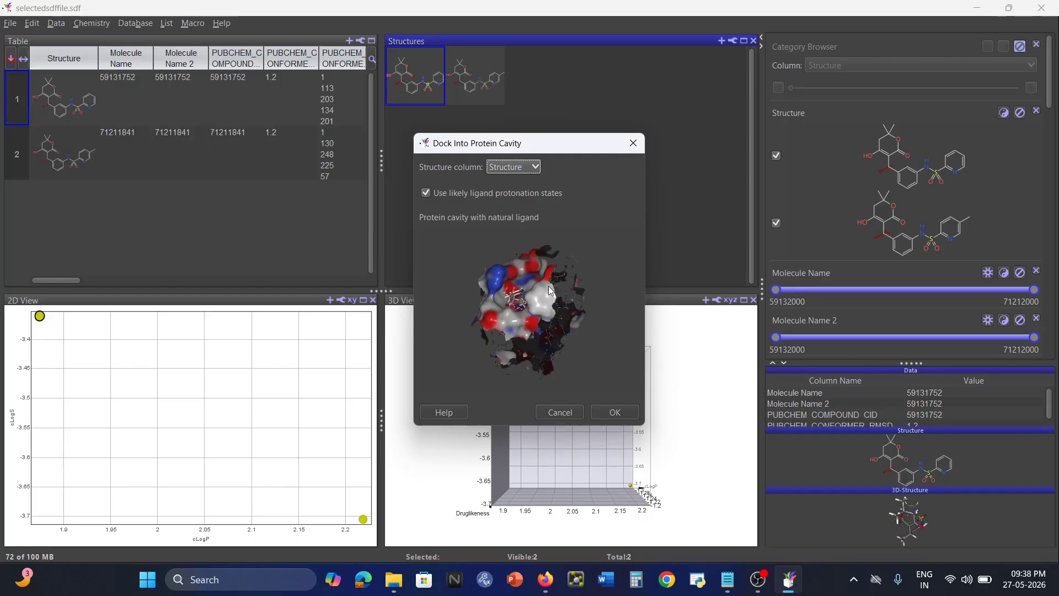
Inspect the 2BPW cavity pocket, then run docking of both molecules into it.
left_click_drag(478, 305, 528, 313)
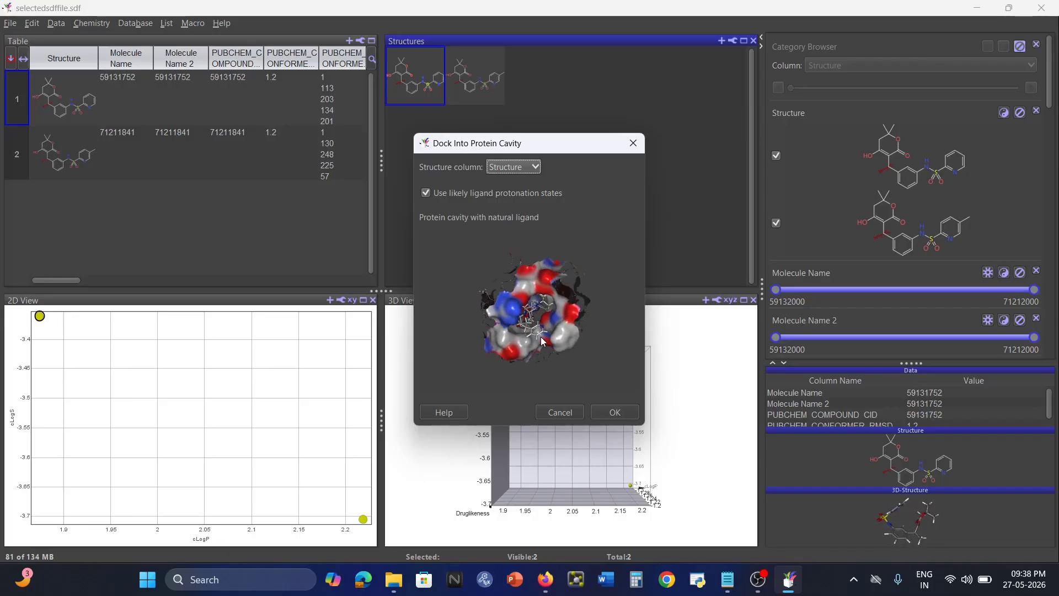
scroll(543, 348, "up", 5)
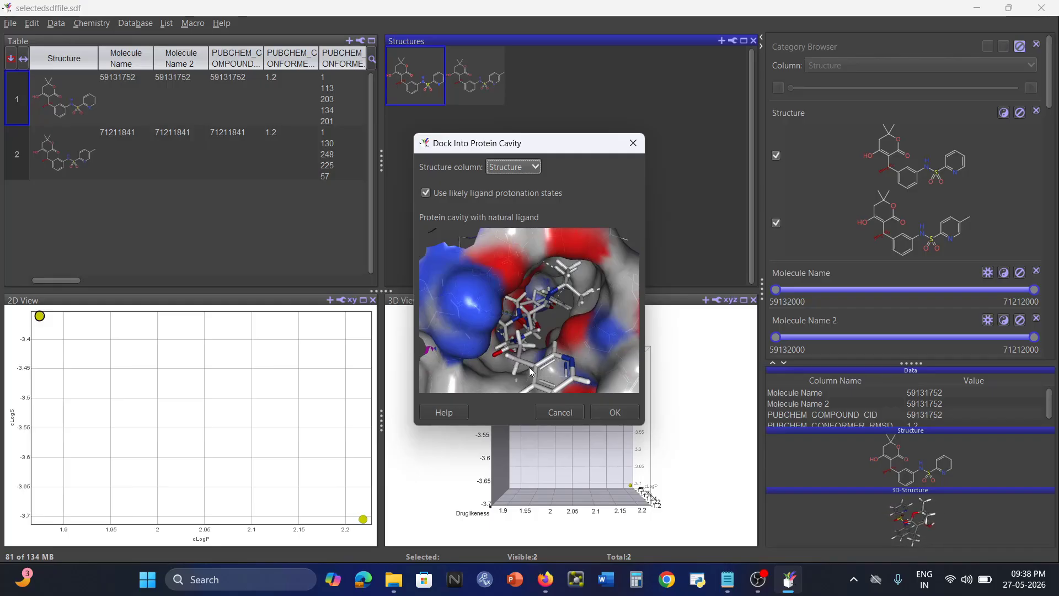
scroll(540, 314, "down", 5)
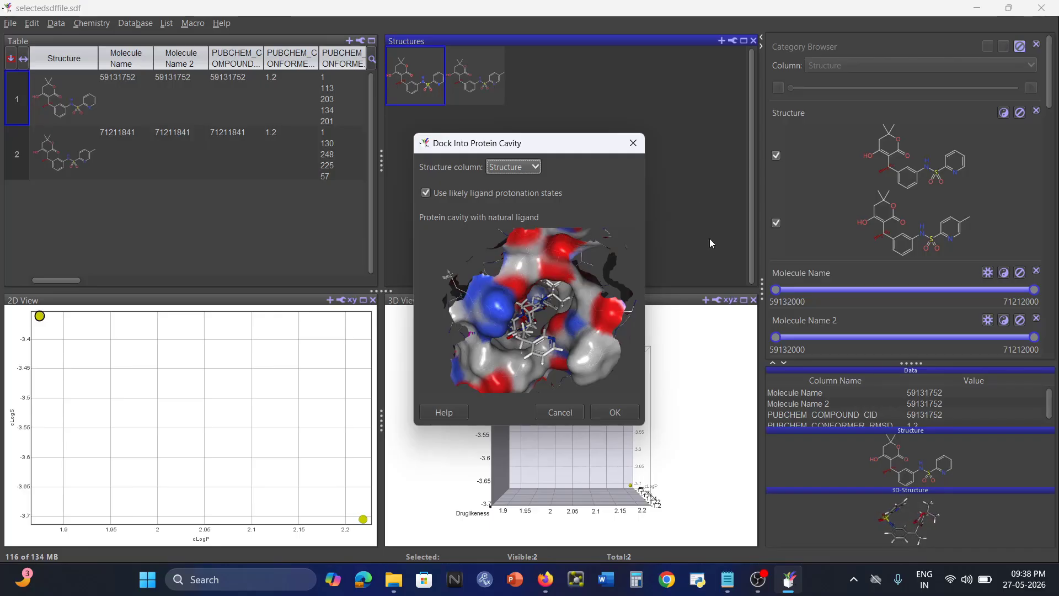
left_click(616, 414)
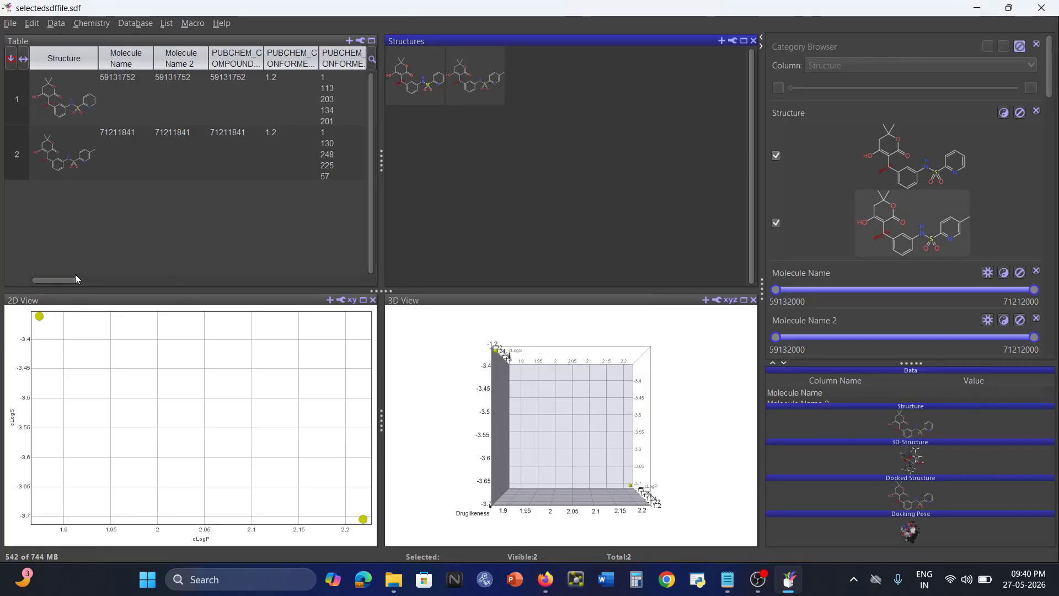
Compare the ChemPLP Docking Scores -48.831 and -50.573, selecting the better-scoring second molecule.
left_click_drag(61, 280, 360, 286)
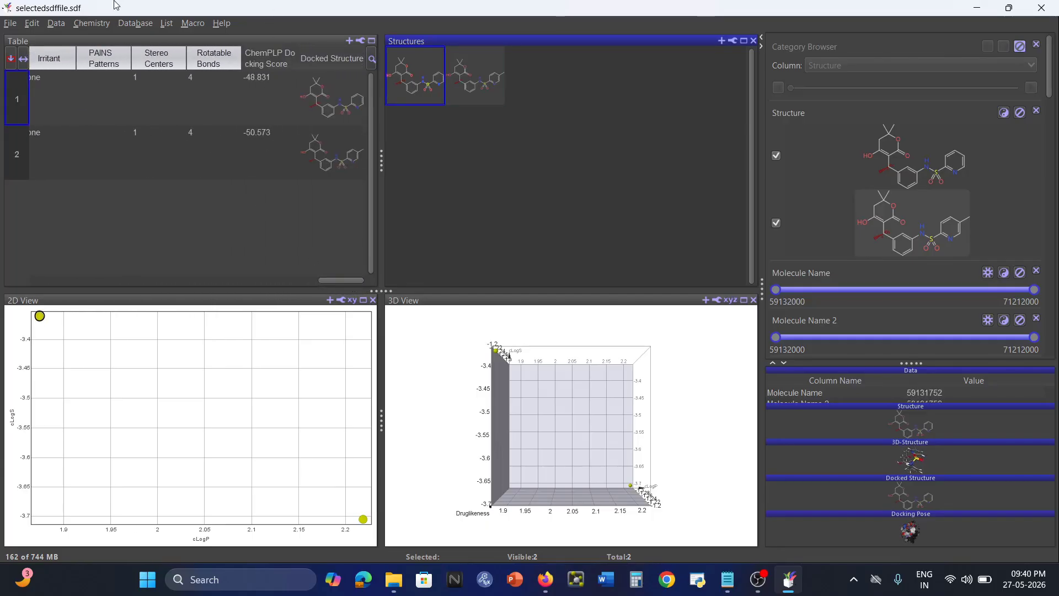
left_click(272, 153)
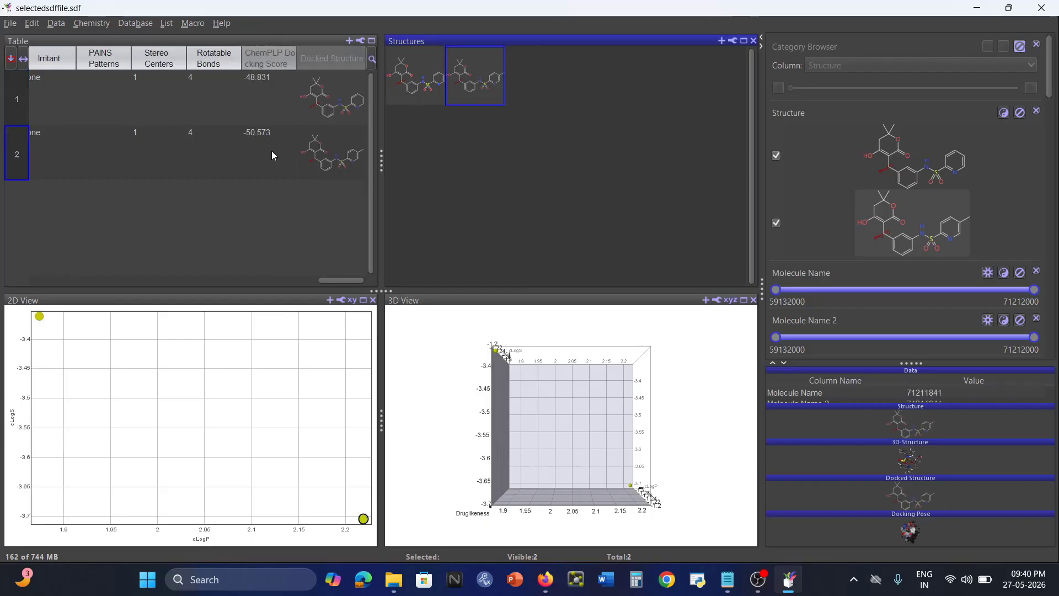
left_click(272, 128)
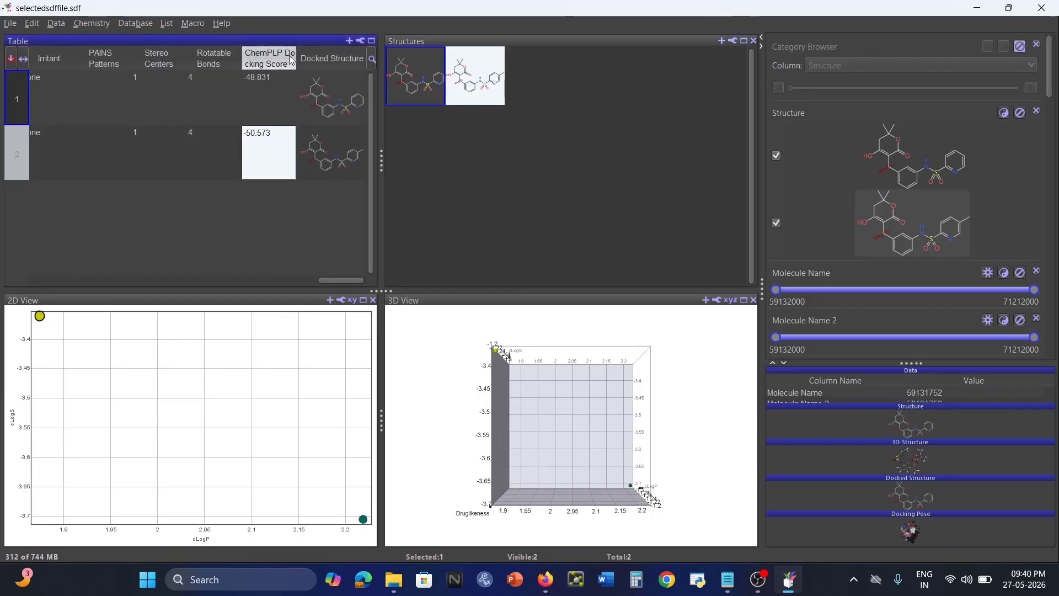
left_click(267, 104)
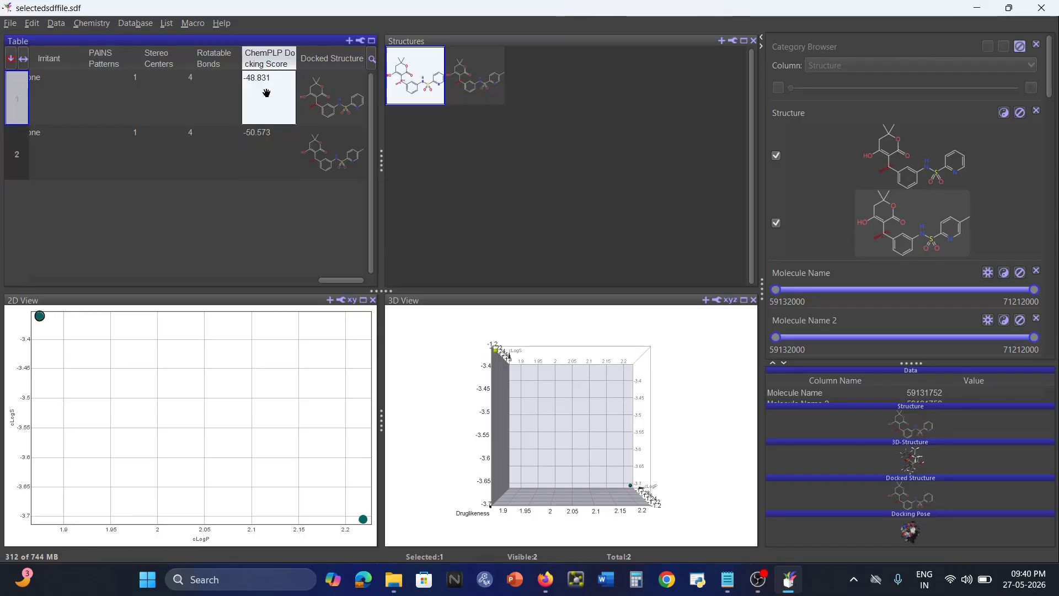
left_click(265, 164)
left_click(269, 101)
left_click(258, 158)
left_click(258, 159)
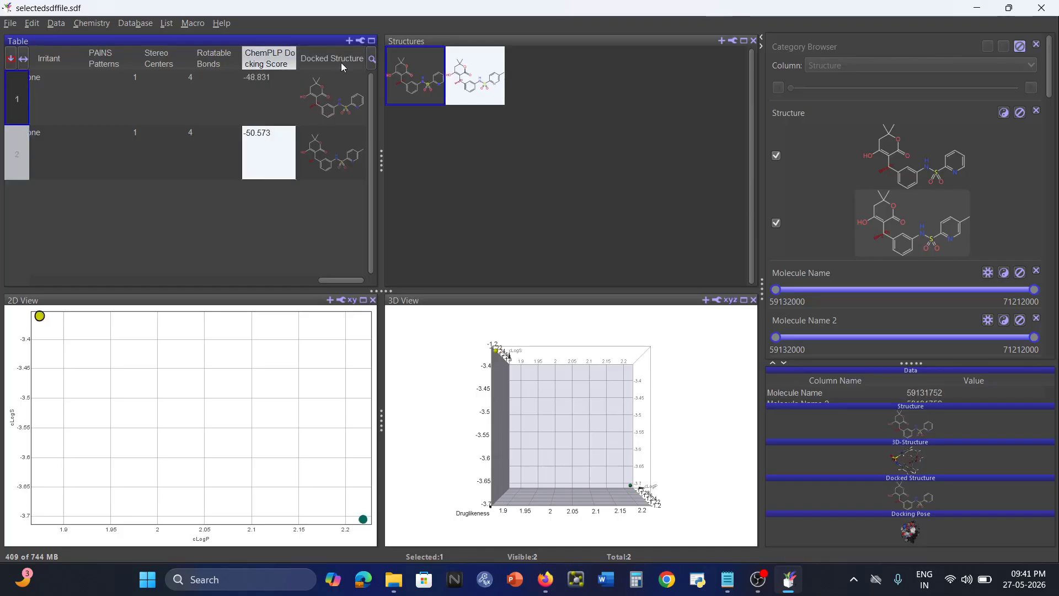
Select the second molecule's Docked Structure cell in the table.
left_click(342, 97)
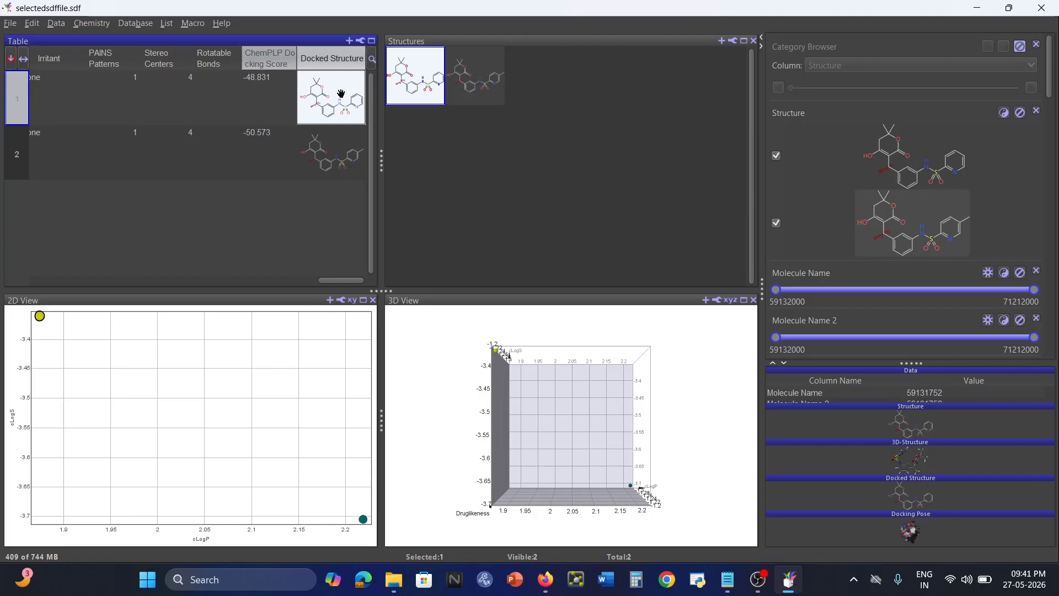
left_click(343, 154)
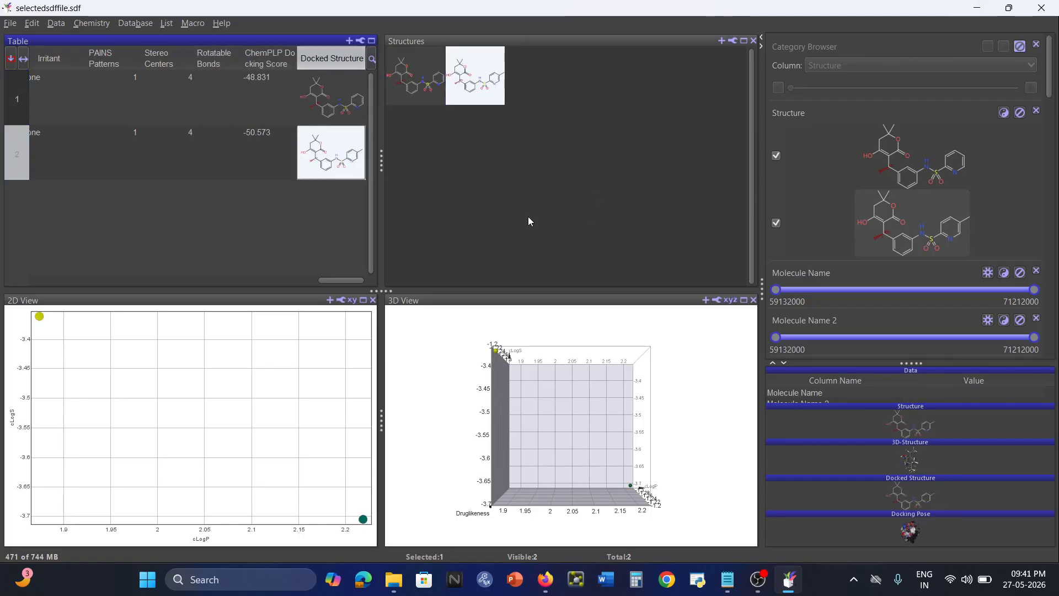
left_click(551, 187)
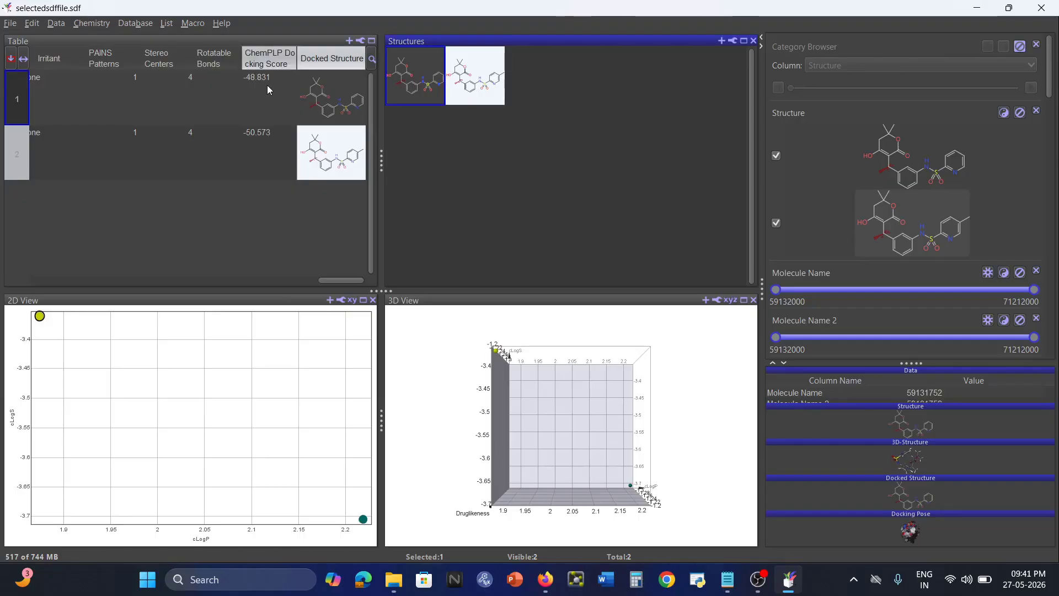
mouse_move(363, 520)
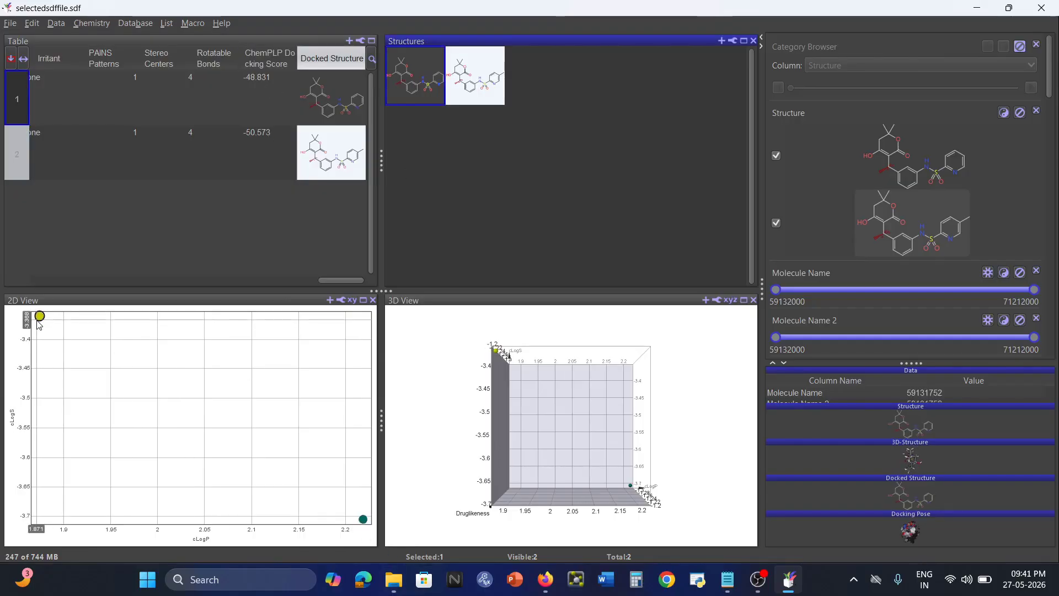
mouse_move(39, 324)
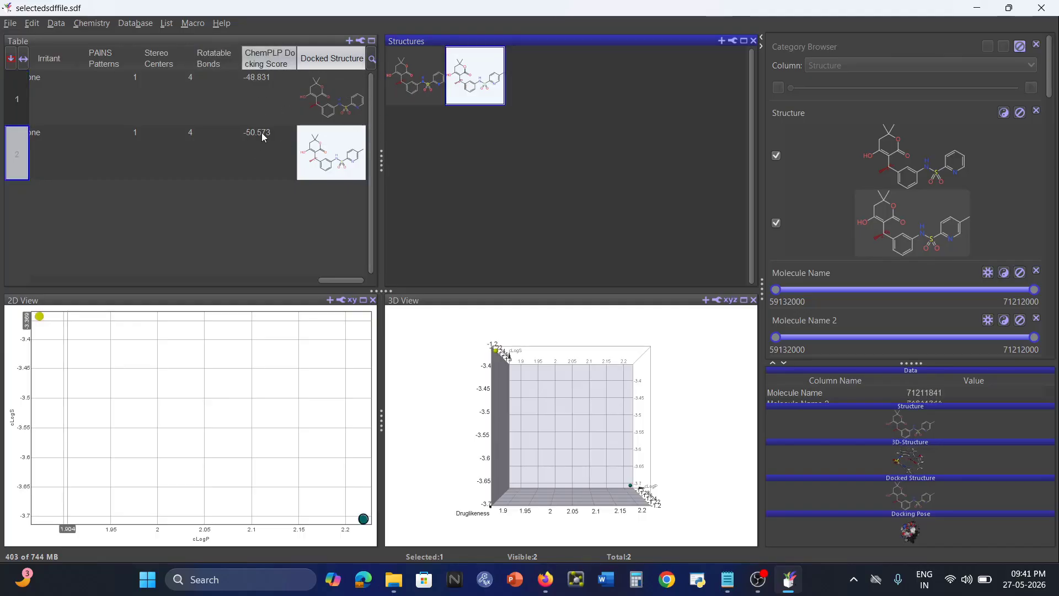
left_click(341, 160)
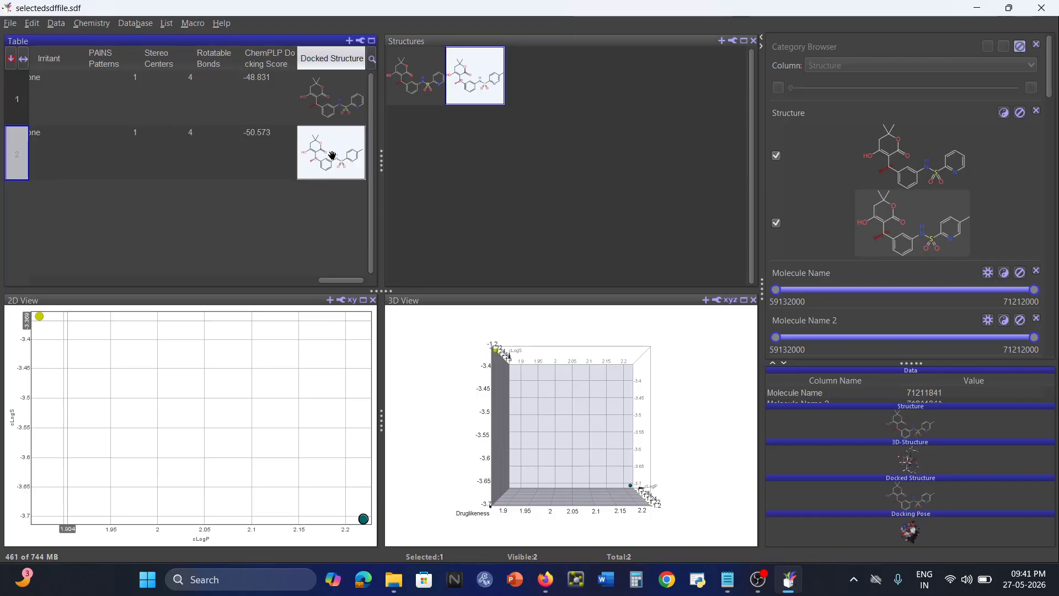
Export the selection as an SD-File named 'dockedstructure' in the drugdesigning folder.
left_click(9, 23)
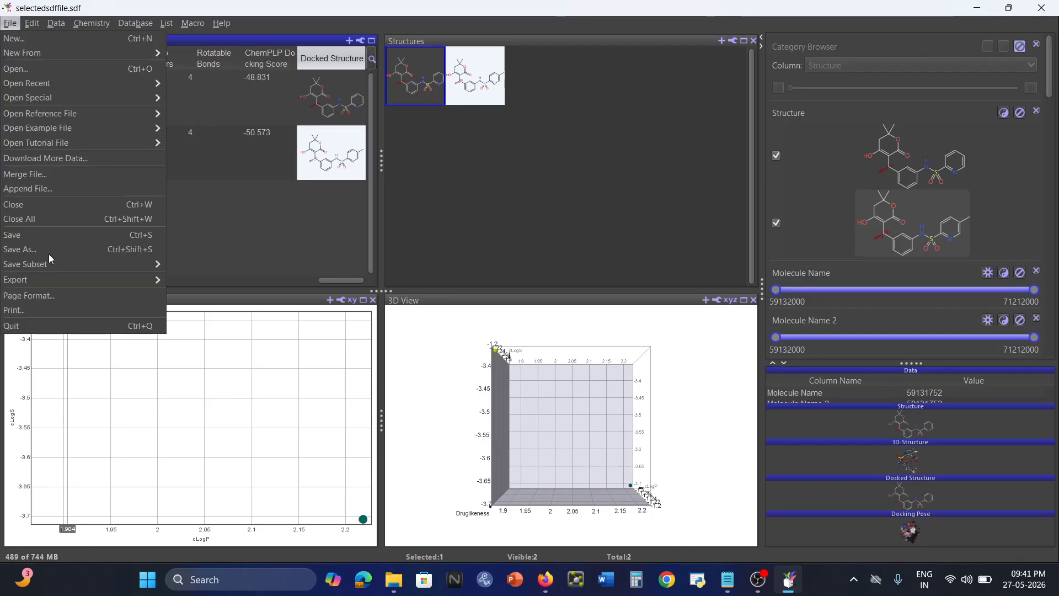
mouse_move(52, 284)
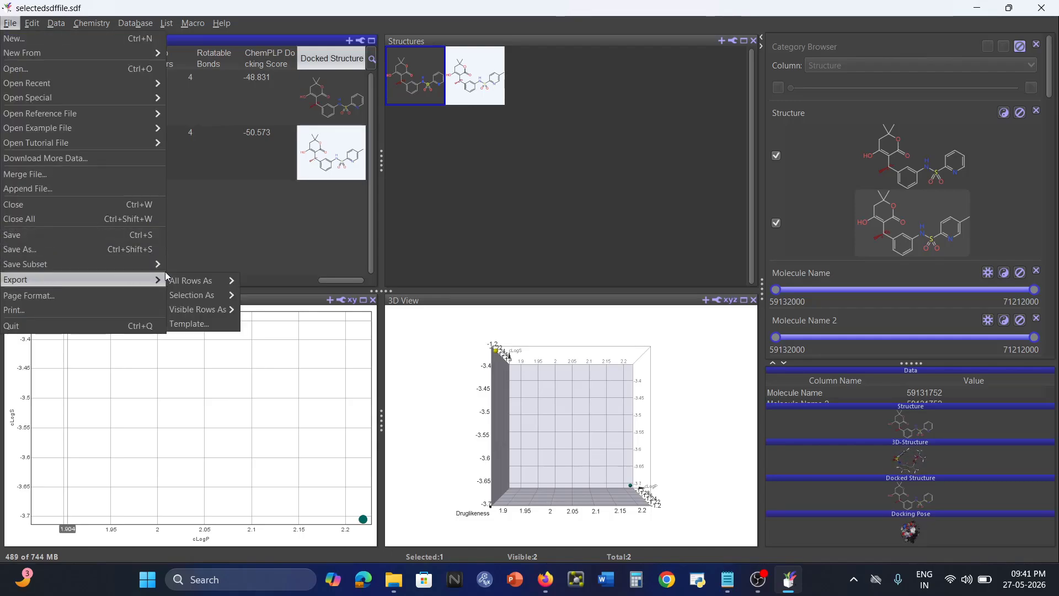
mouse_move(206, 293)
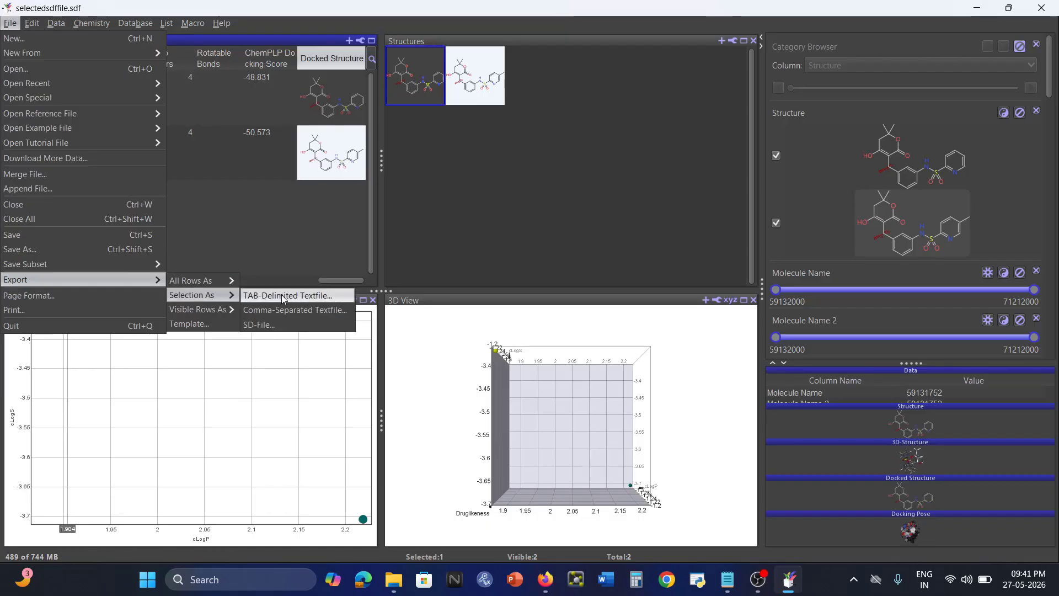
left_click(278, 330)
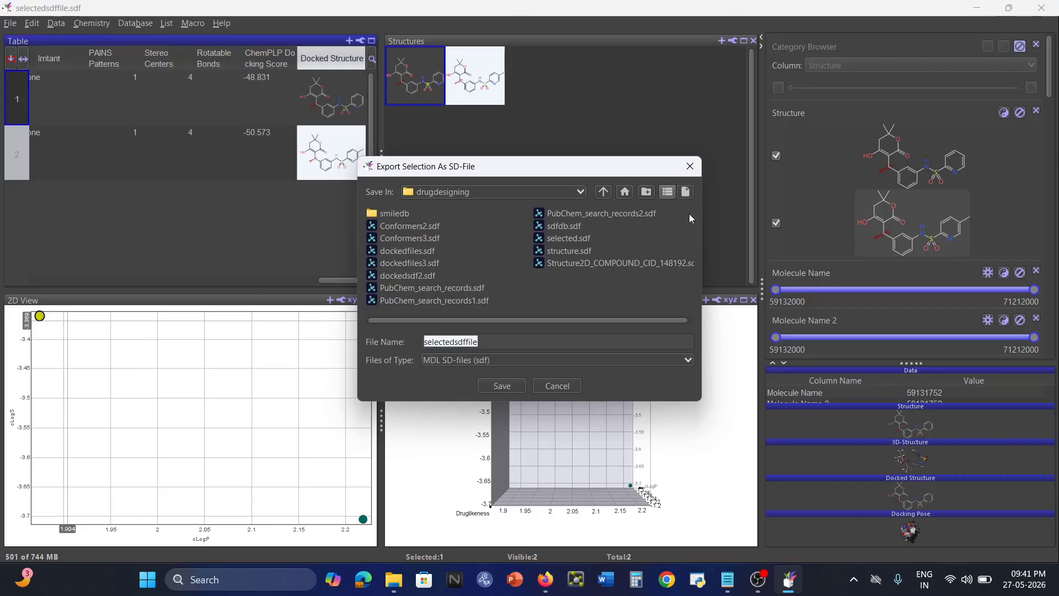
left_click(507, 340)
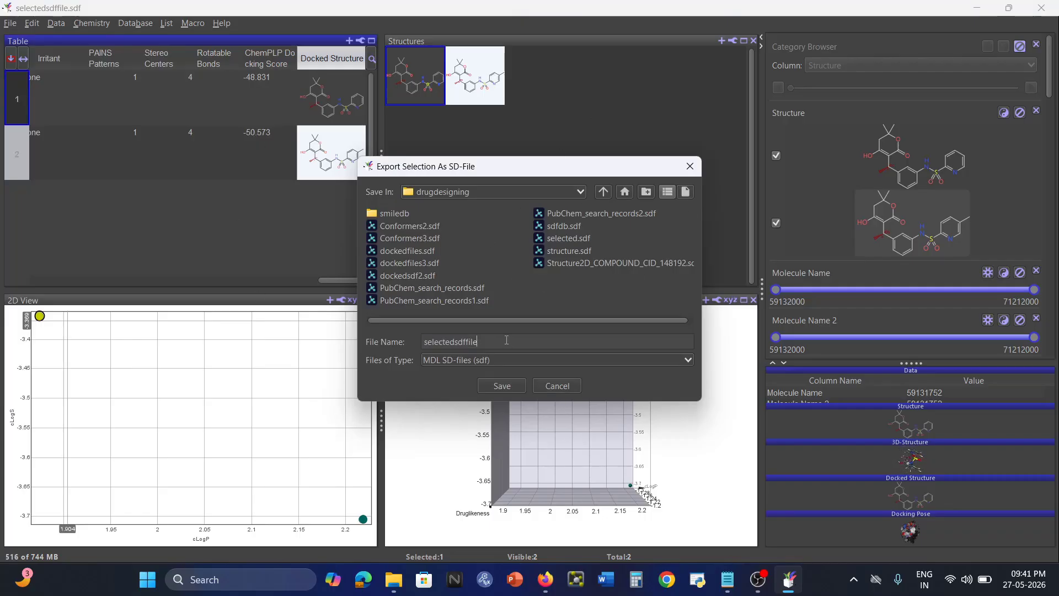
left_click_drag(493, 343, 405, 331)
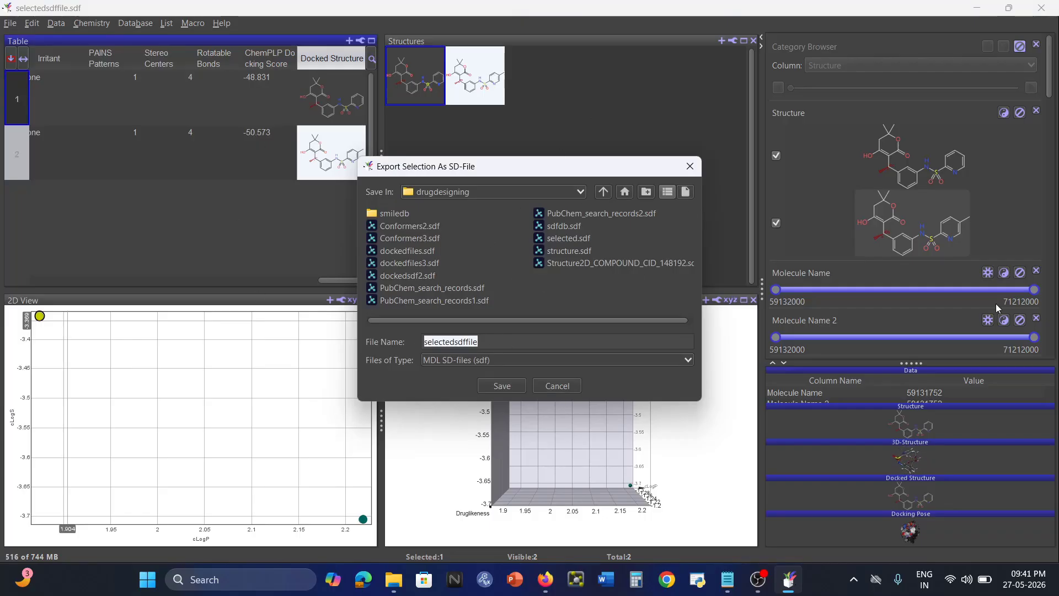
type("docked")
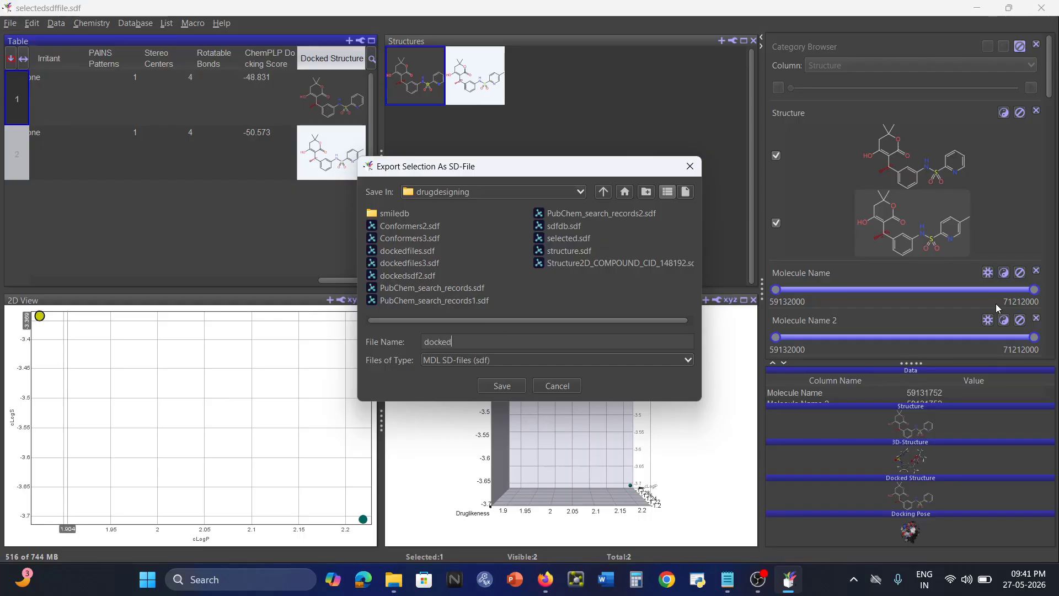
type("structure1")
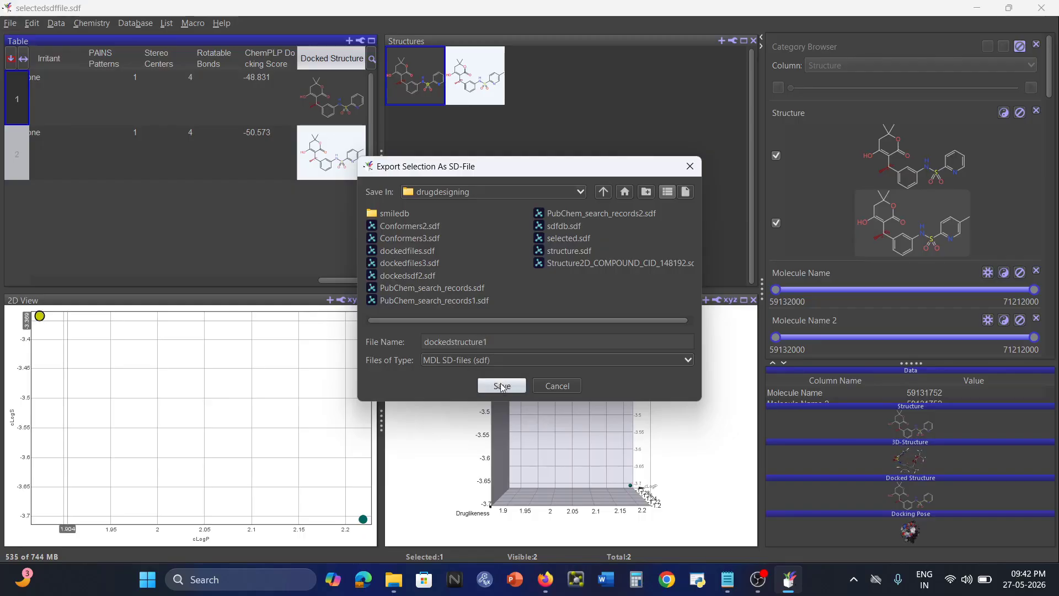
left_click(501, 385)
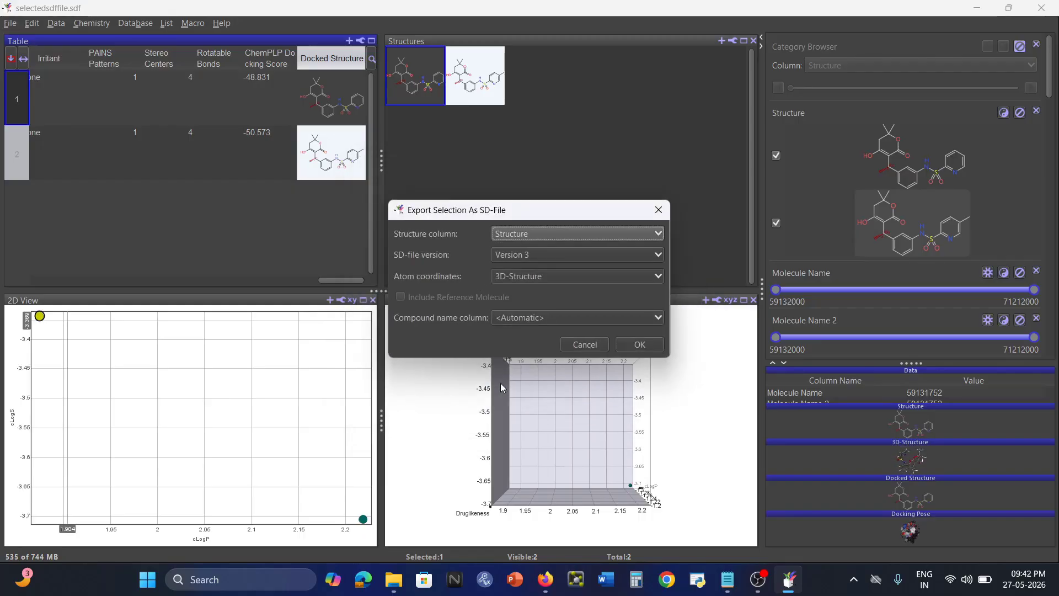
Export Docked Structure with cavity and natural ligand, naming compounds by ChemPLP Docking Score.
left_click(543, 236)
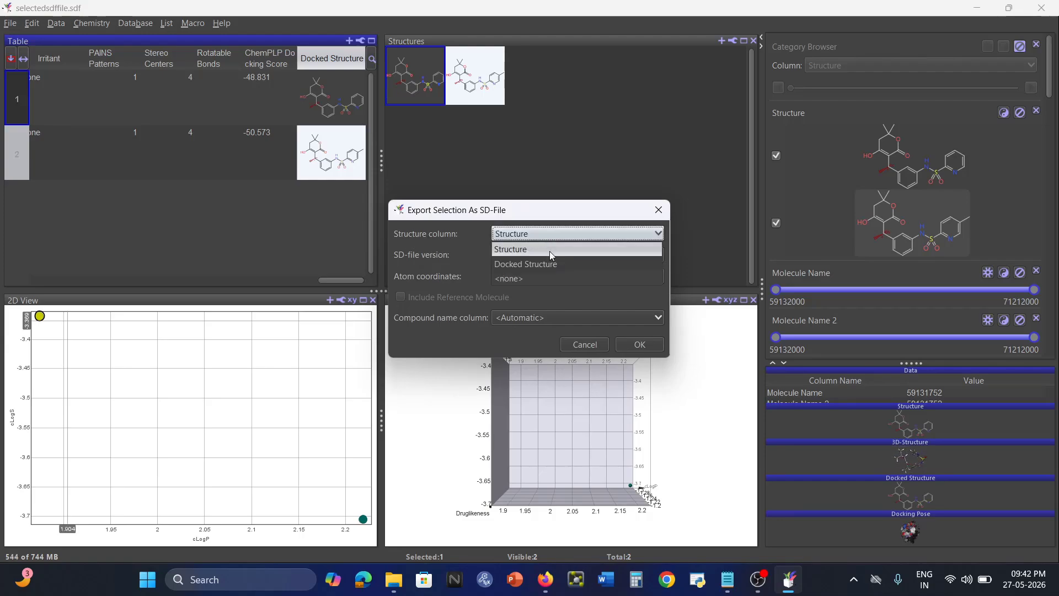
left_click(551, 265)
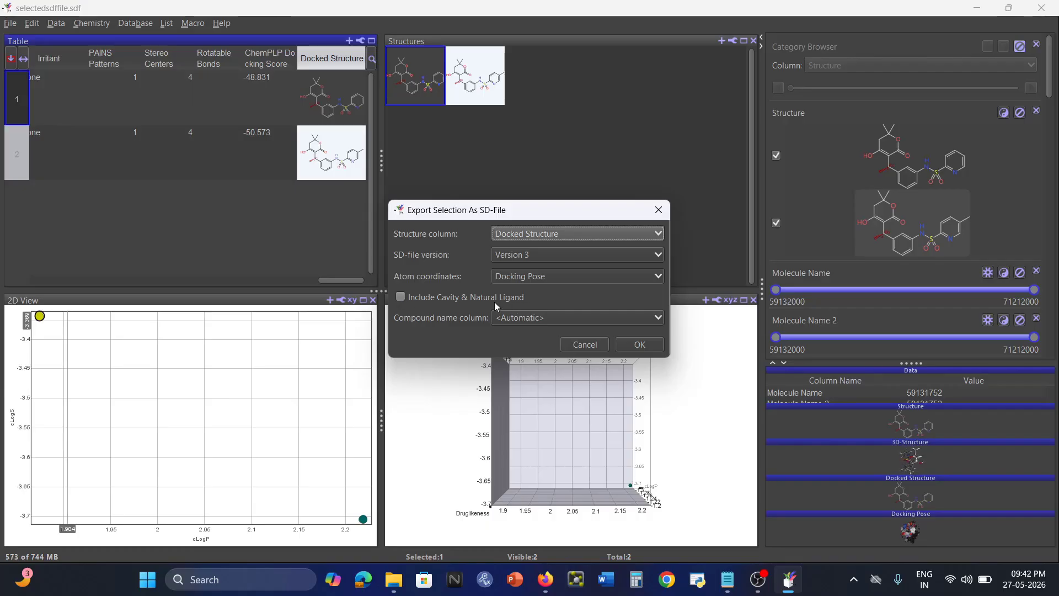
left_click(401, 298)
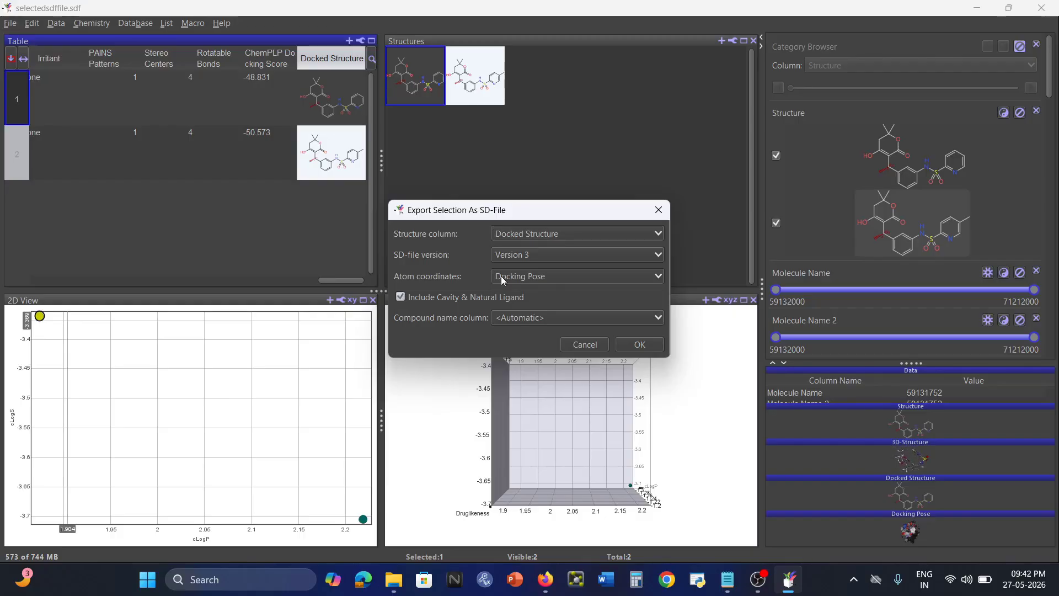
left_click(542, 319)
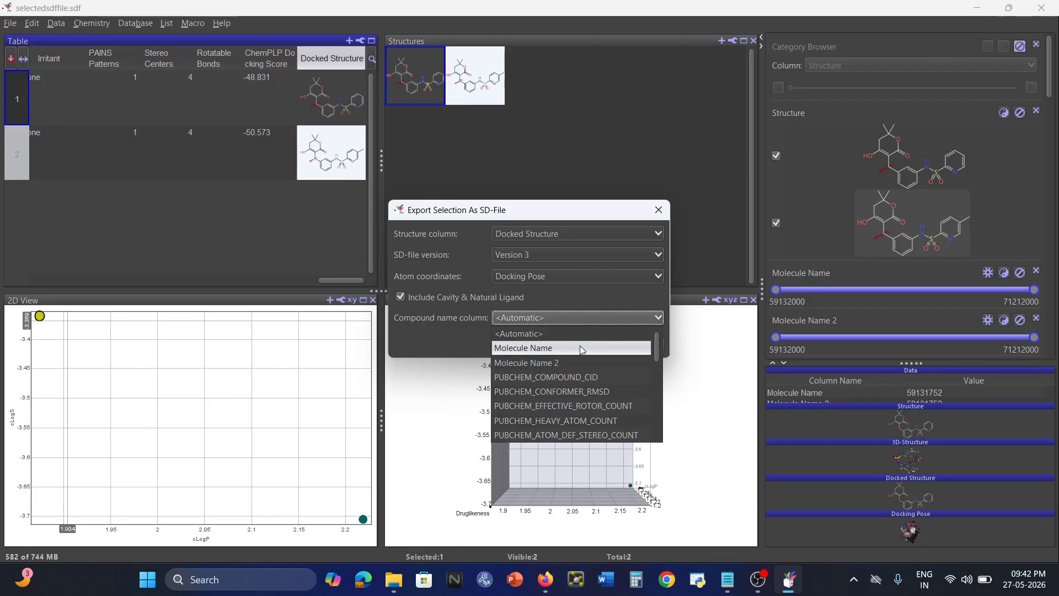
scroll(580, 345, "down", 10)
scroll(580, 346, "down", 1)
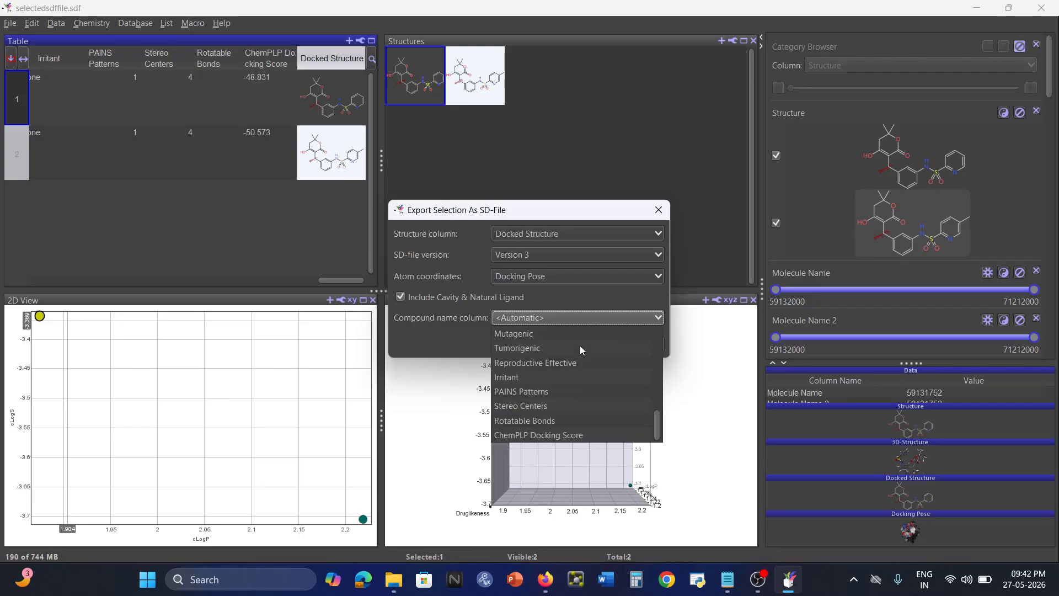
left_click(587, 436)
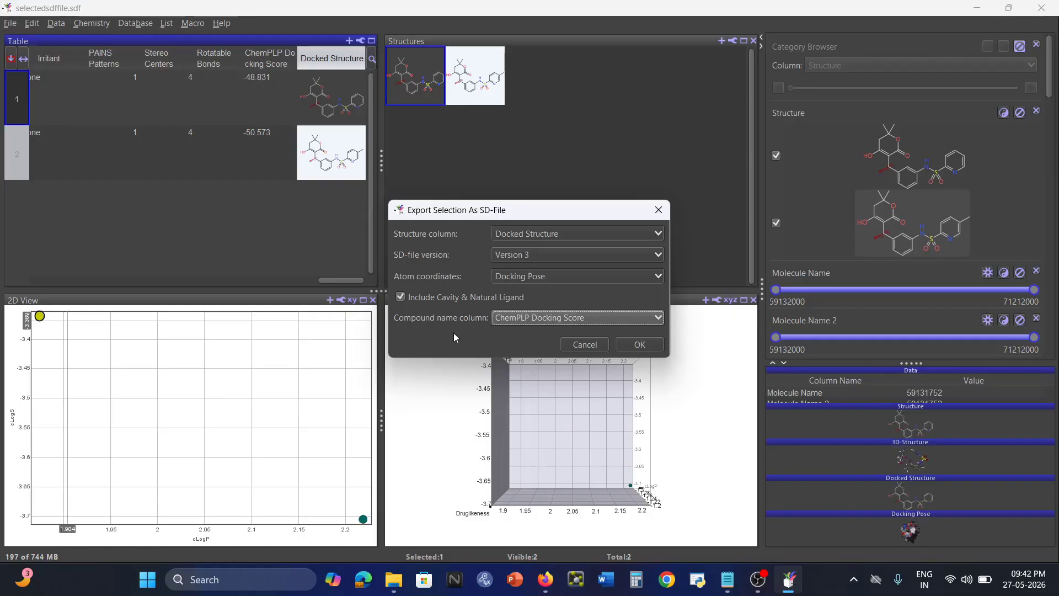
left_click(627, 345)
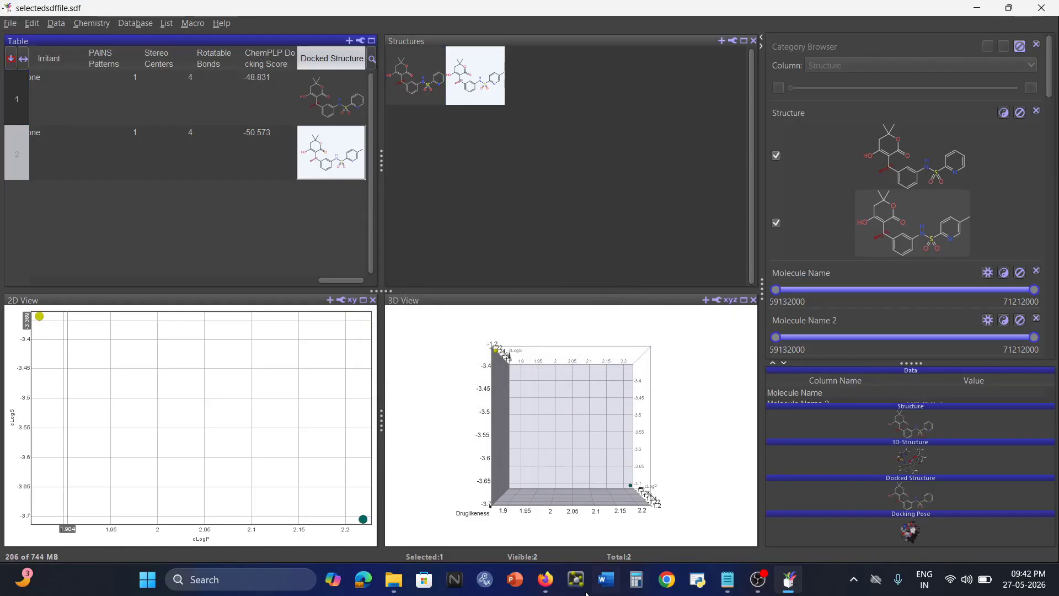
left_click(394, 579)
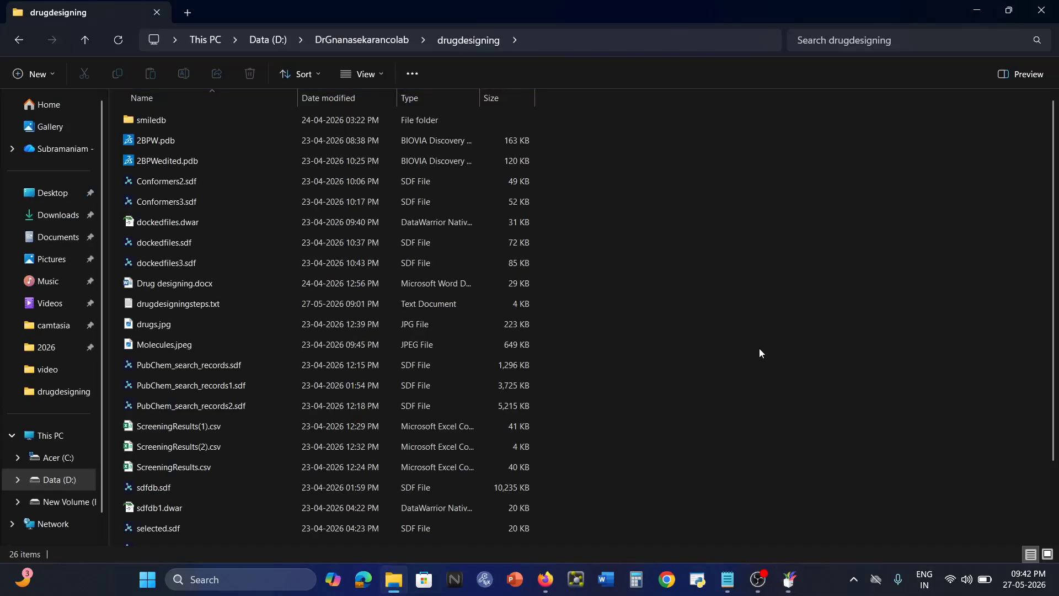
scroll(761, 353, "down", 2)
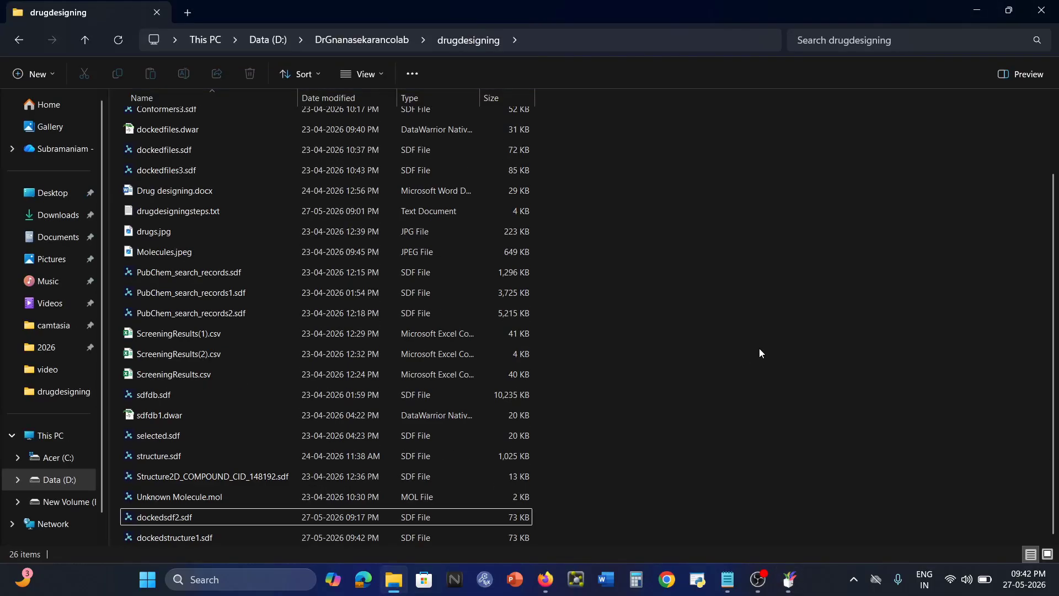
left_click(163, 538)
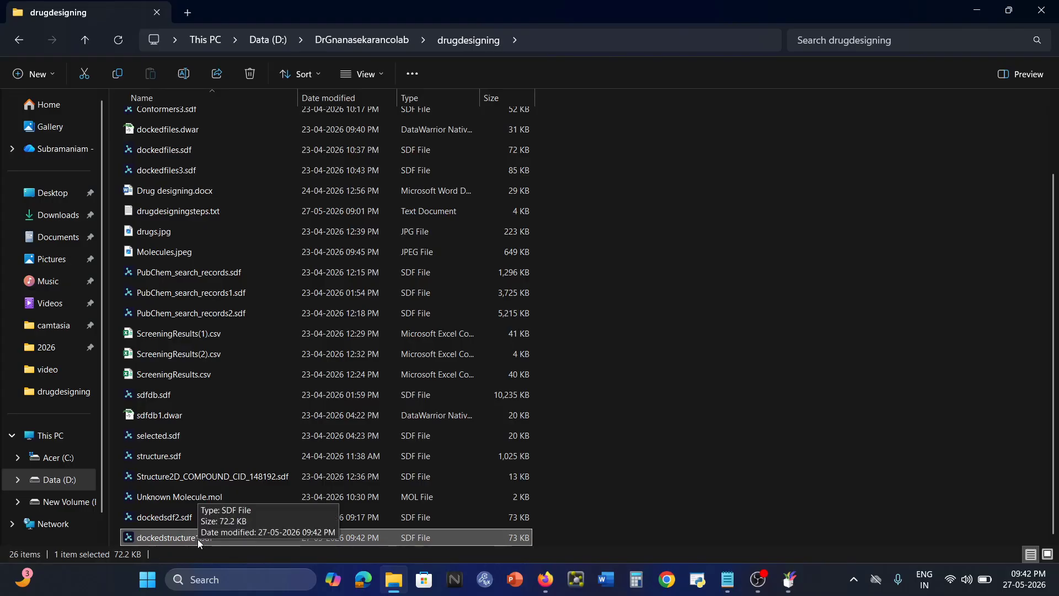
left_click(789, 580)
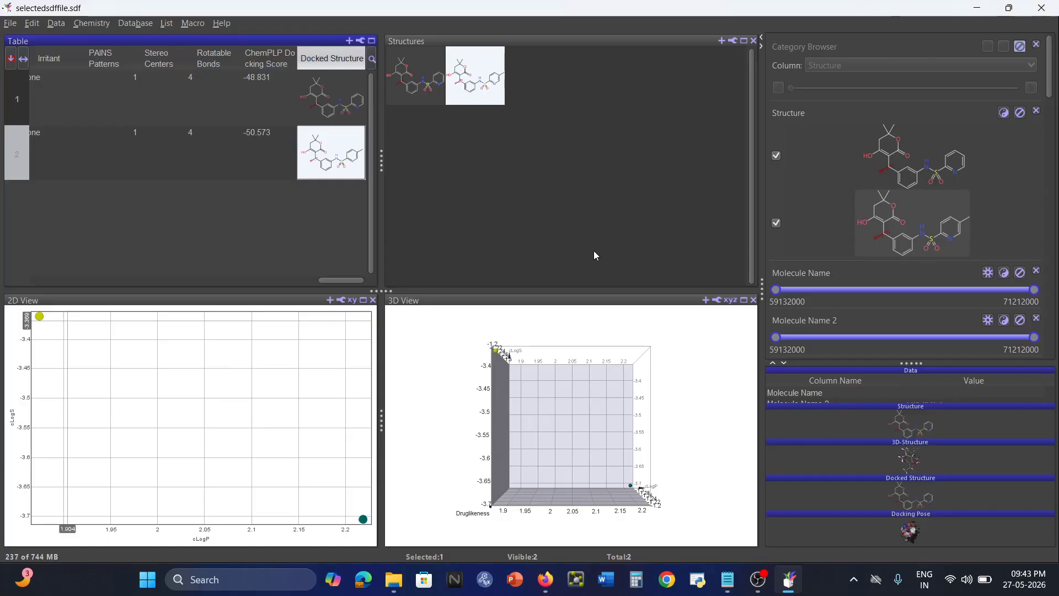
Enlarge the Data details section and close the 3D View and 2D View plots.
left_click_drag(916, 363, 928, 66)
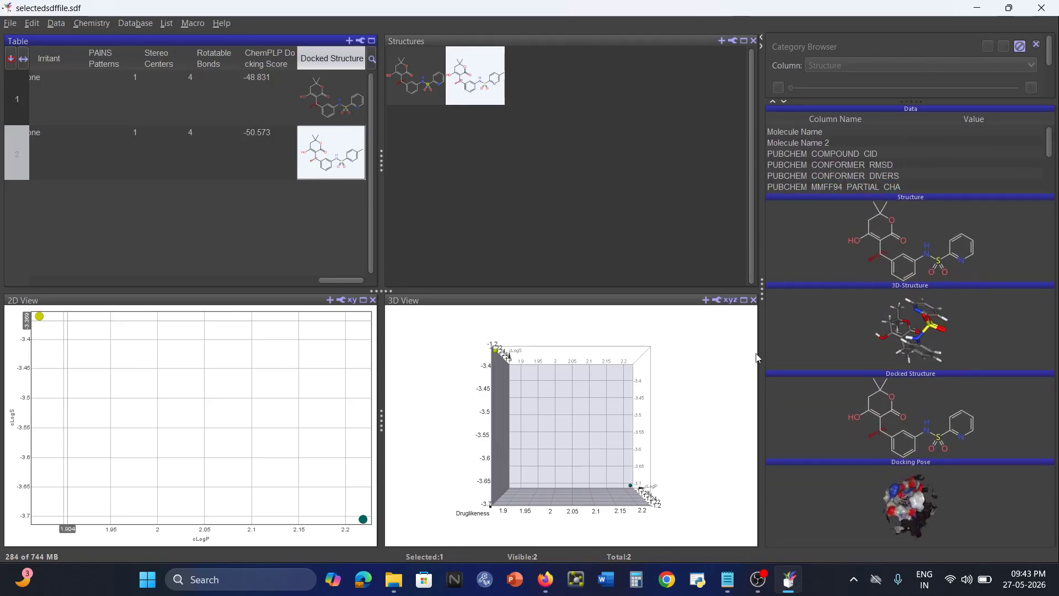
left_click(753, 300)
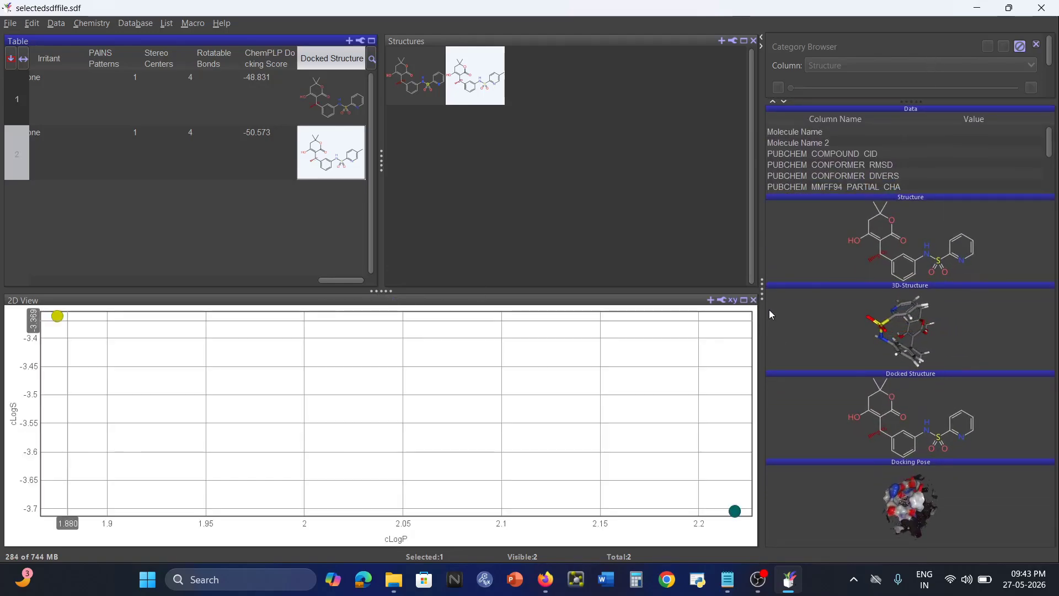
left_click(753, 300)
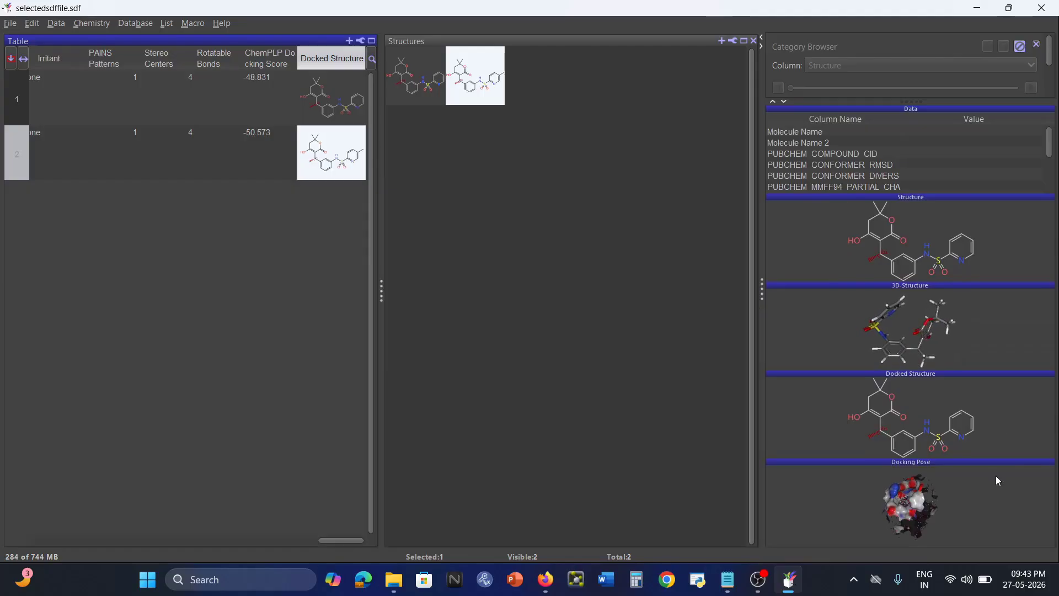
Expand and widen the Docking Pose view, then zoom and rotate the pocket around the ligand.
left_click_drag(989, 463, 974, 95)
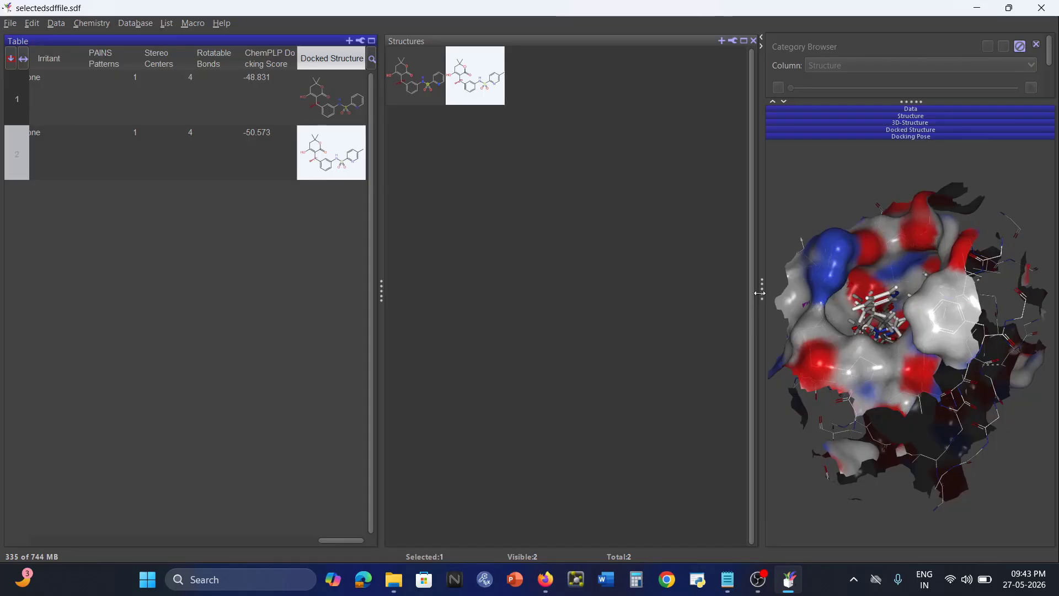
left_click_drag(762, 291, 322, 289)
scroll(688, 328, "up", 5)
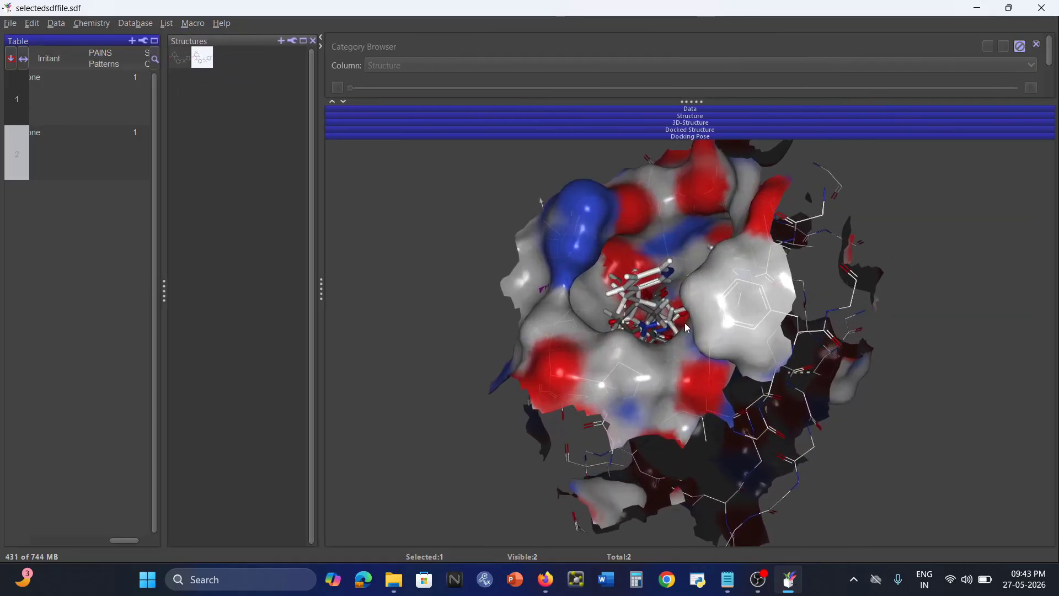
left_click_drag(696, 355, 672, 405)
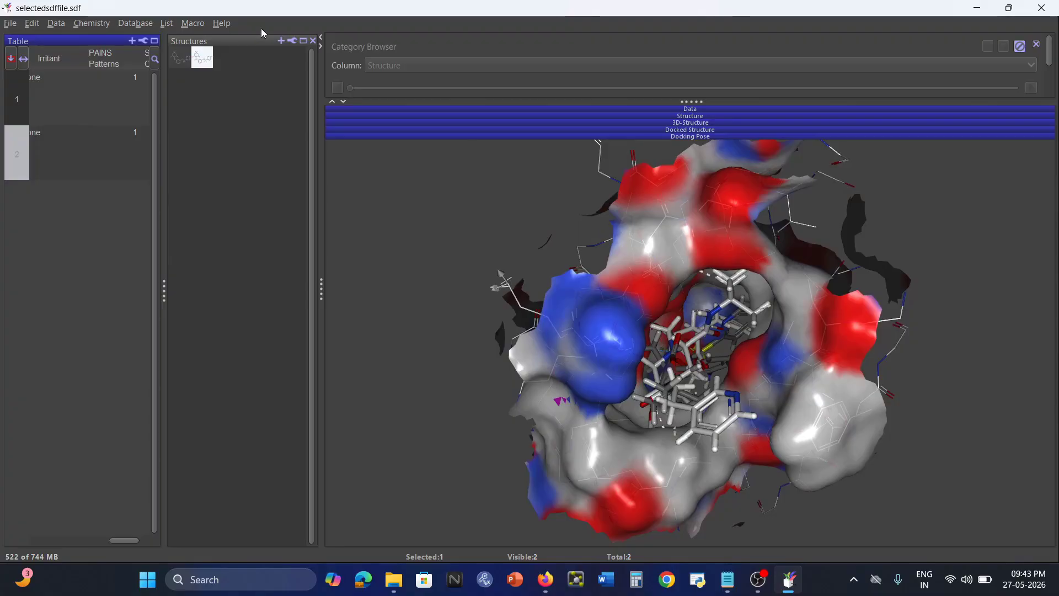
left_click(179, 60)
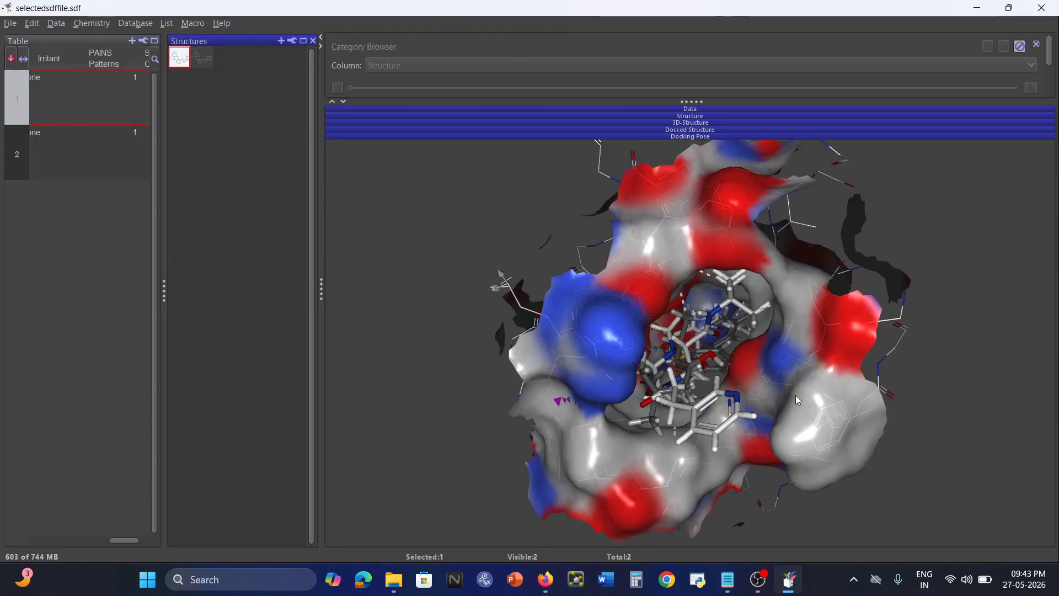
Turn off Overlay Natural Ligand and rotate the pocket to view the docked ligand.
right_click(459, 229)
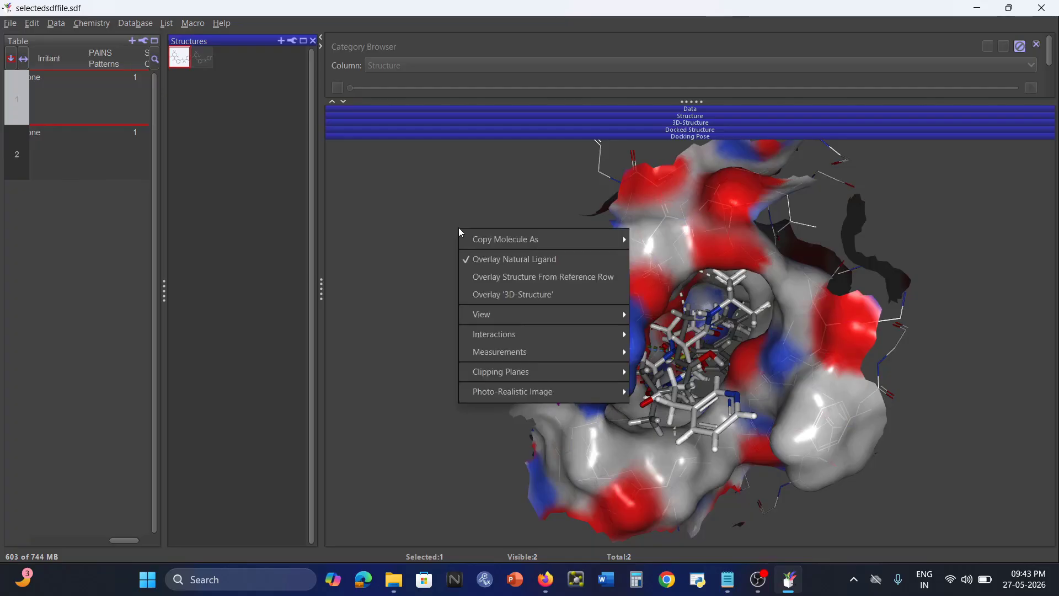
left_click(472, 262)
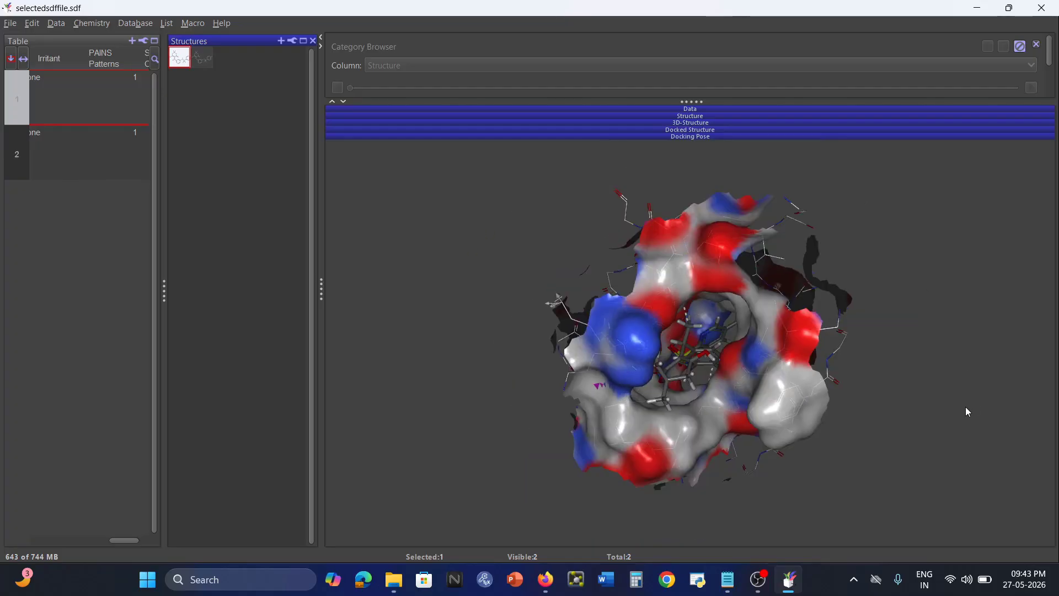
scroll(826, 351, "up", 5)
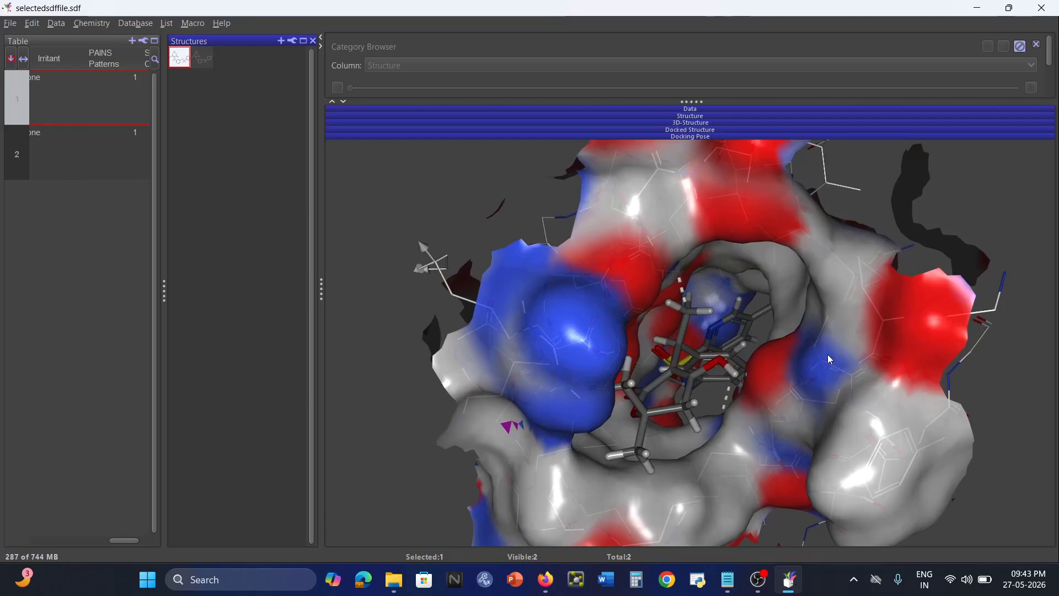
mouse_move(777, 389)
left_mouse_down()
mouse_move(820, 390)
mouse_move(752, 415)
mouse_move(772, 393)
left_mouse_up()
Switch between both molecules' poses, back to the first, and open the pose view's options.
left_click(210, 64)
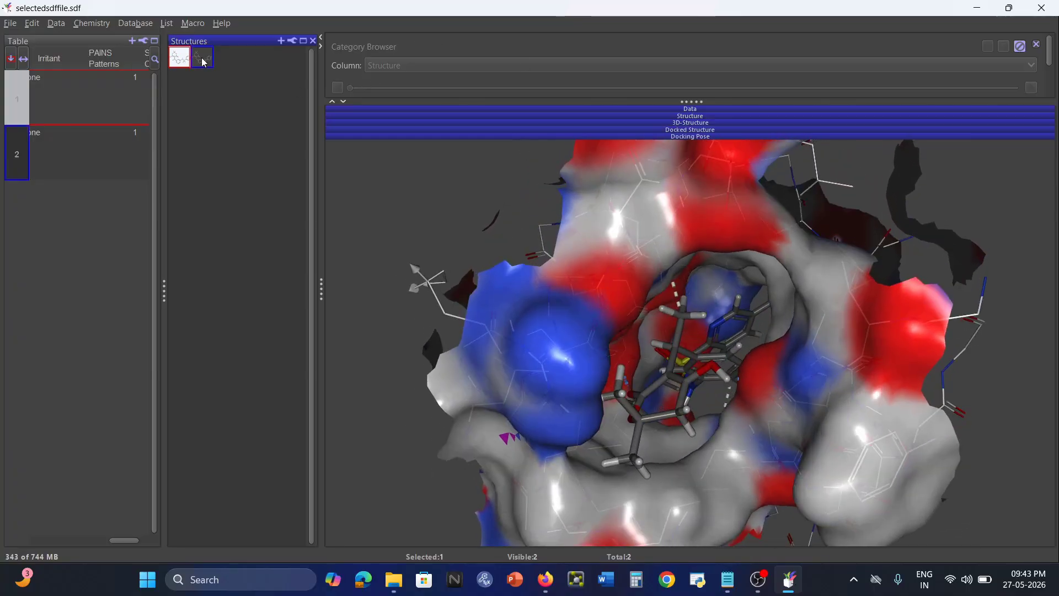
left_click(204, 62)
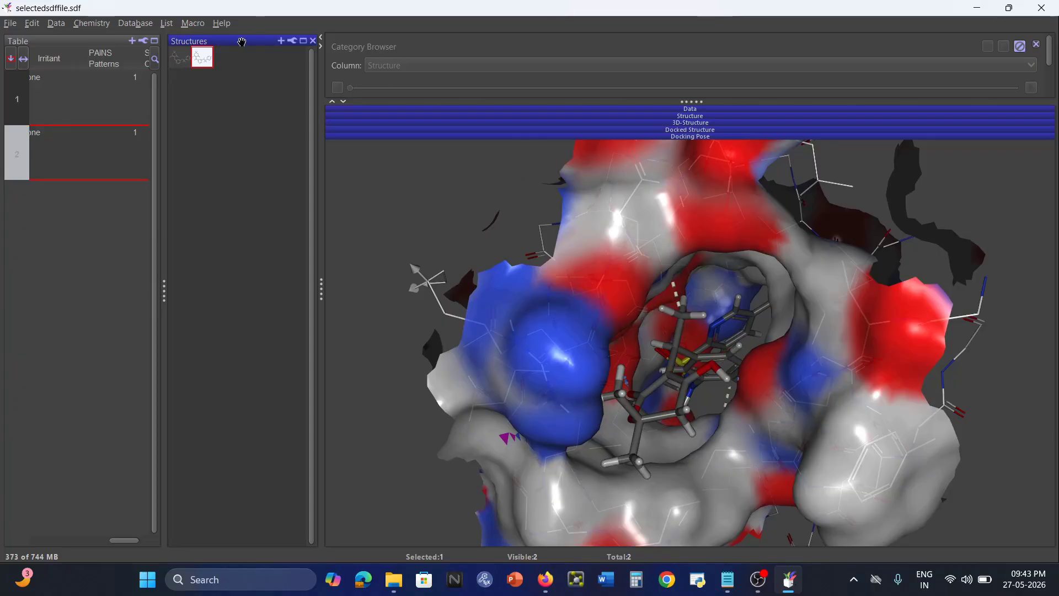
left_click(179, 62)
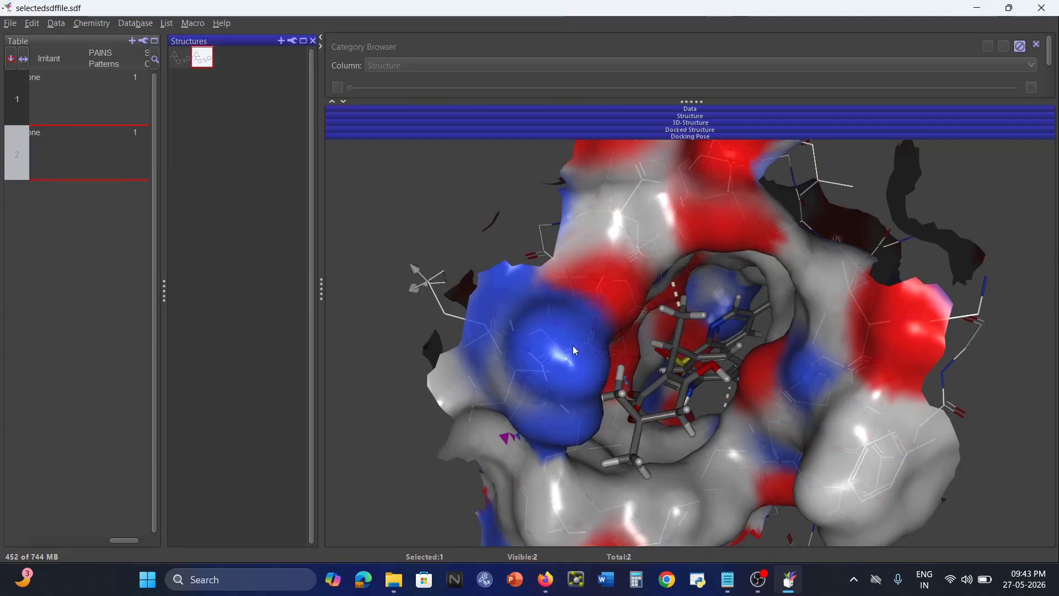
right_click(439, 175)
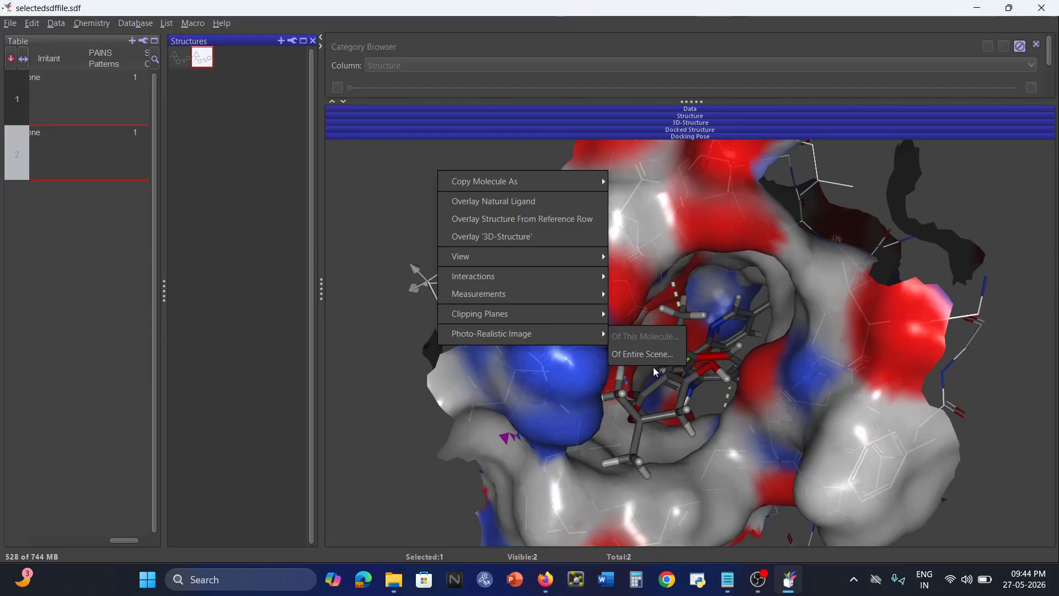
Render a 160 x 120 photo-realistic Sunflow image of the entire docking scene and inspect it.
left_click(652, 365)
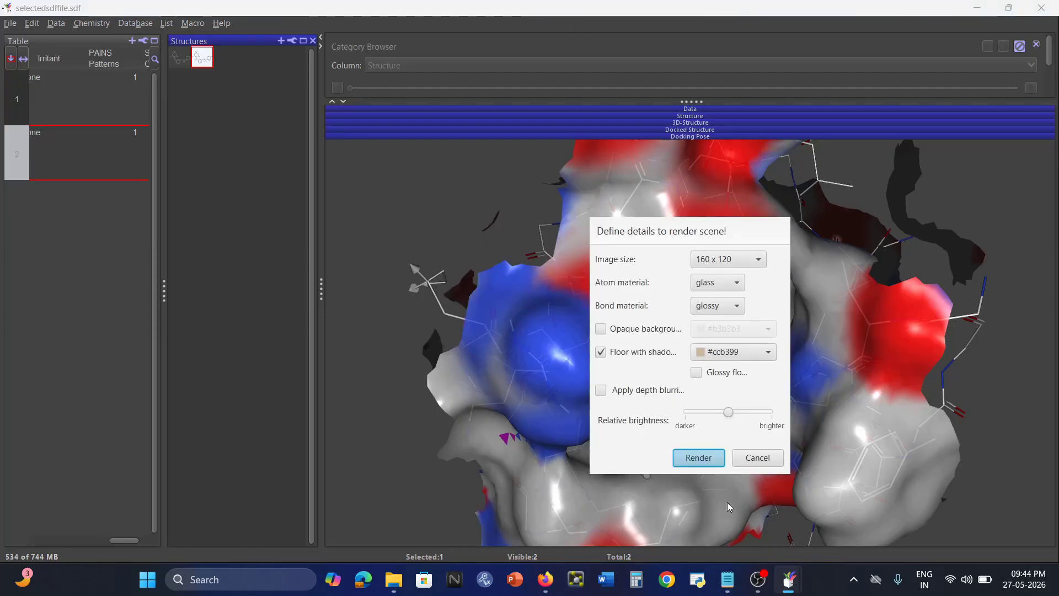
left_click(698, 458)
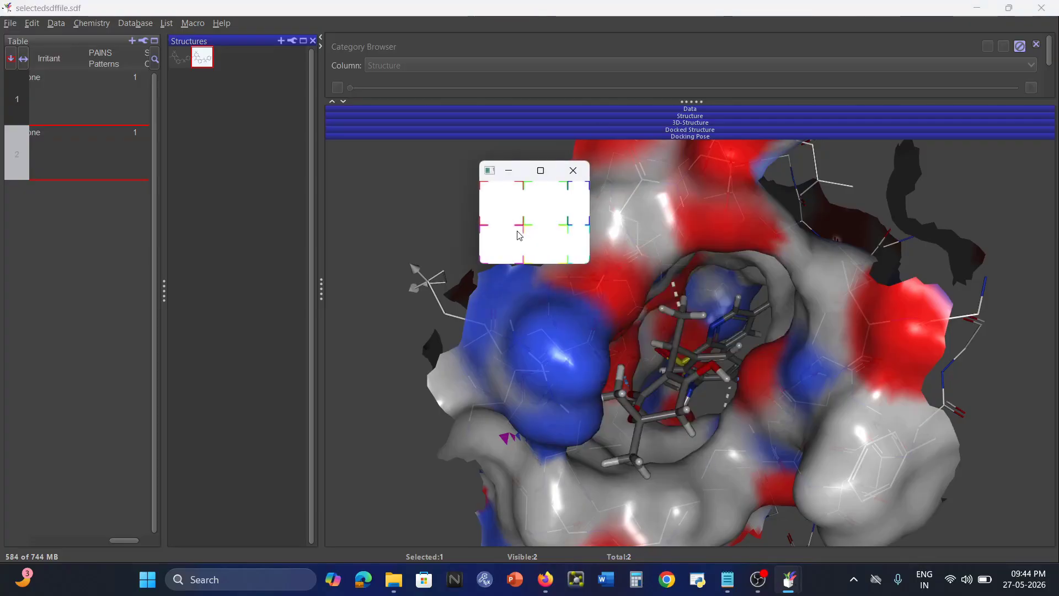
left_click(540, 172)
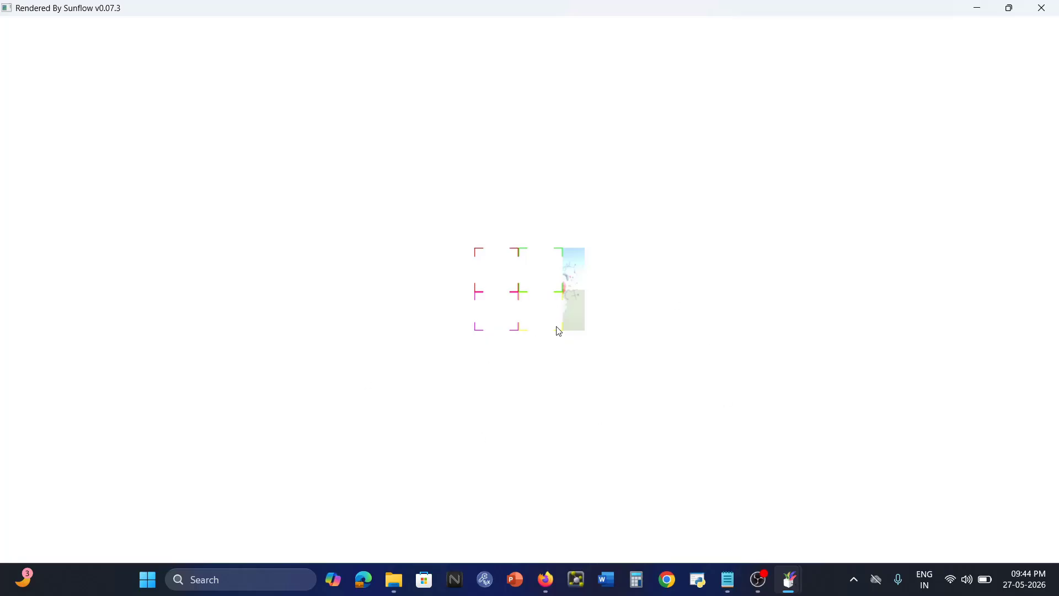
left_click(1009, 8)
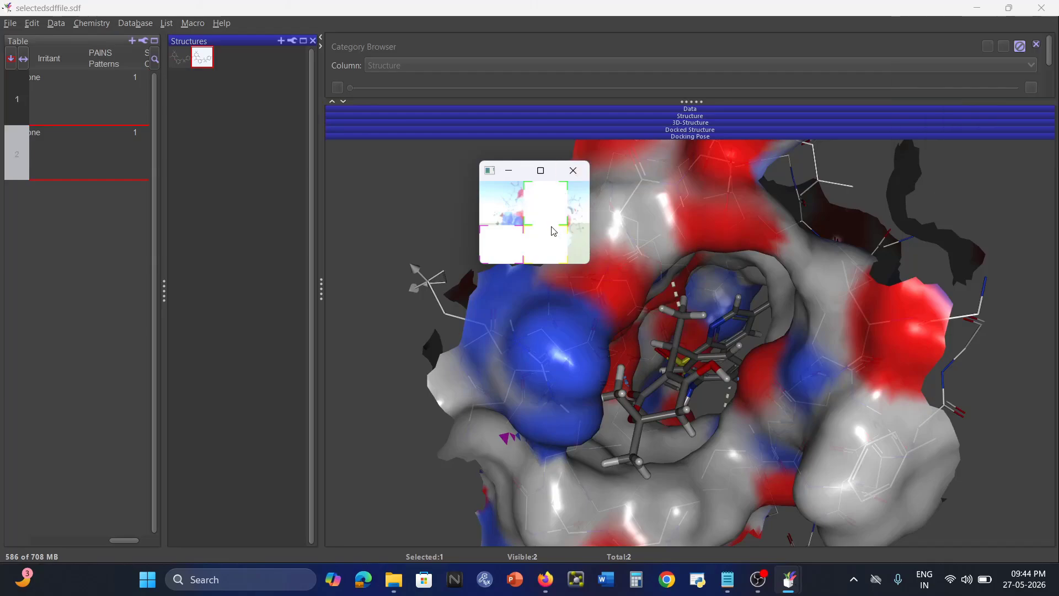
left_click(541, 171)
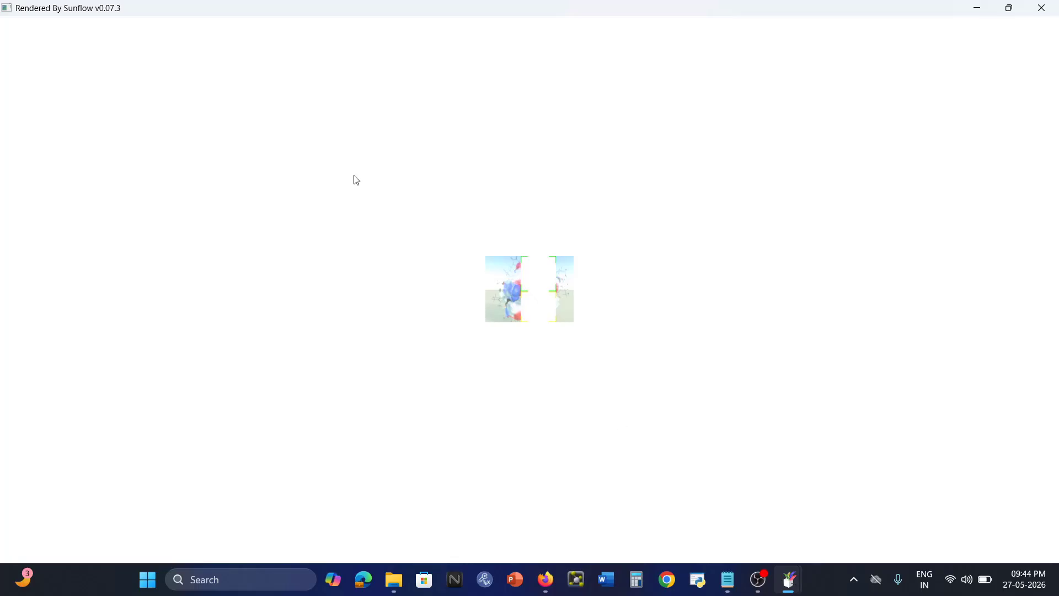
left_click(1010, 7)
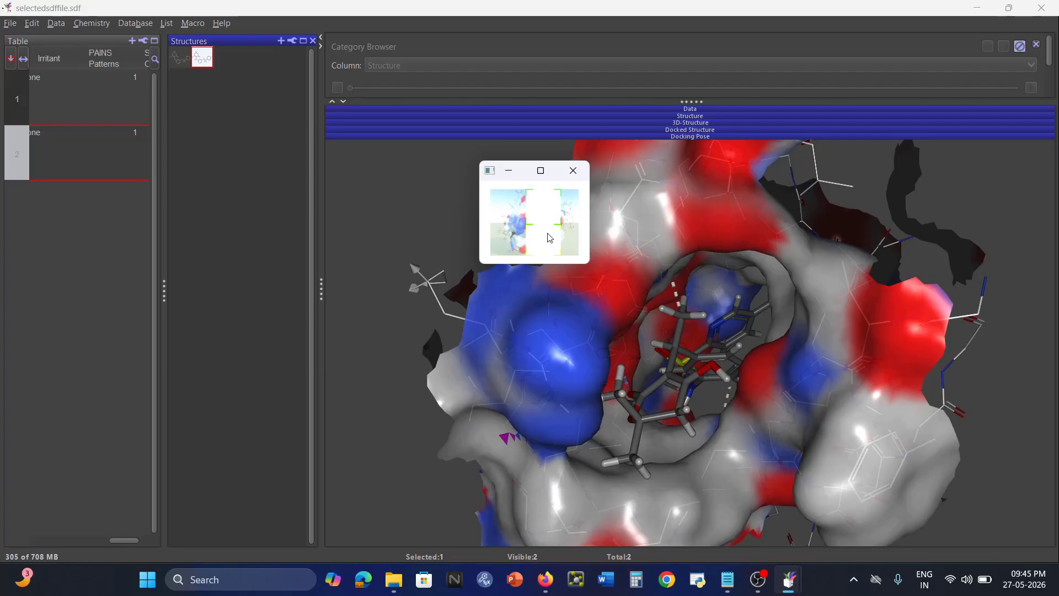
Open dockedstructure1.sdf from File Explorer in BIOVIA Discovery Studio 2020.
left_click(986, 15)
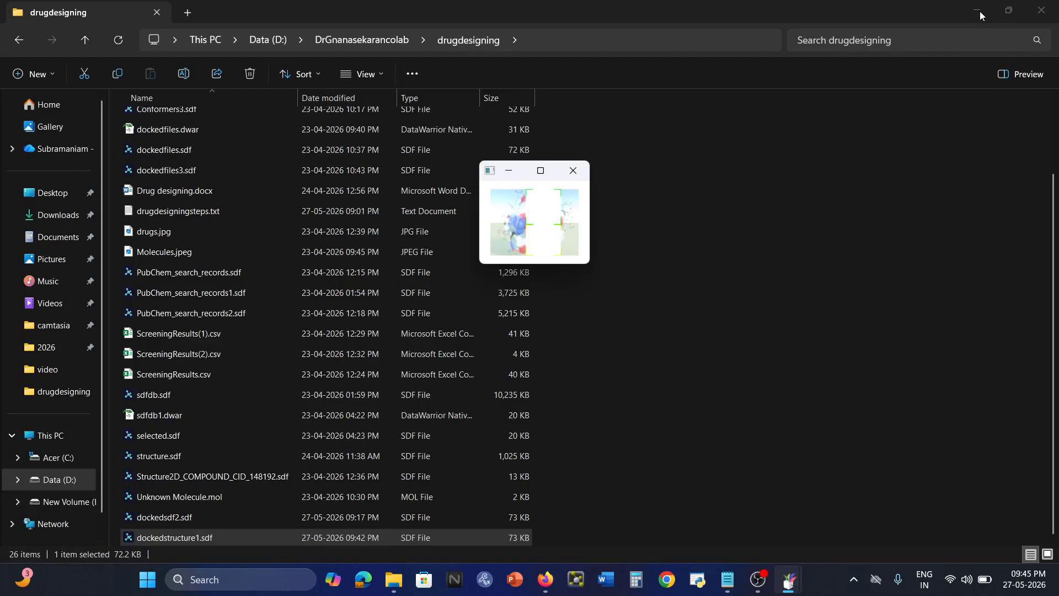
left_click(511, 171)
left_click(898, 213)
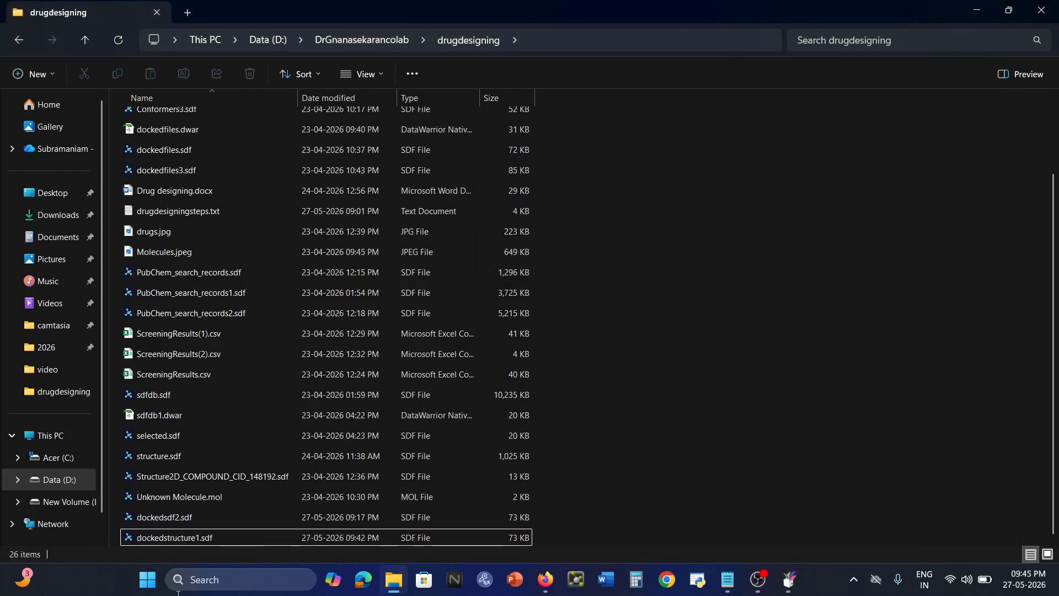
left_click(198, 539)
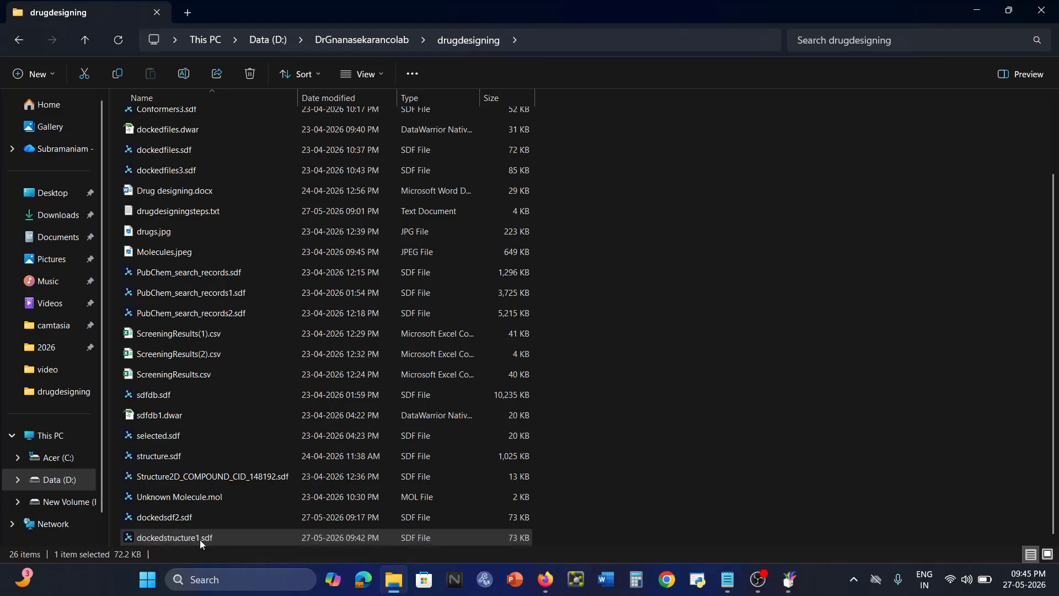
right_click(200, 539)
mouse_move(306, 254)
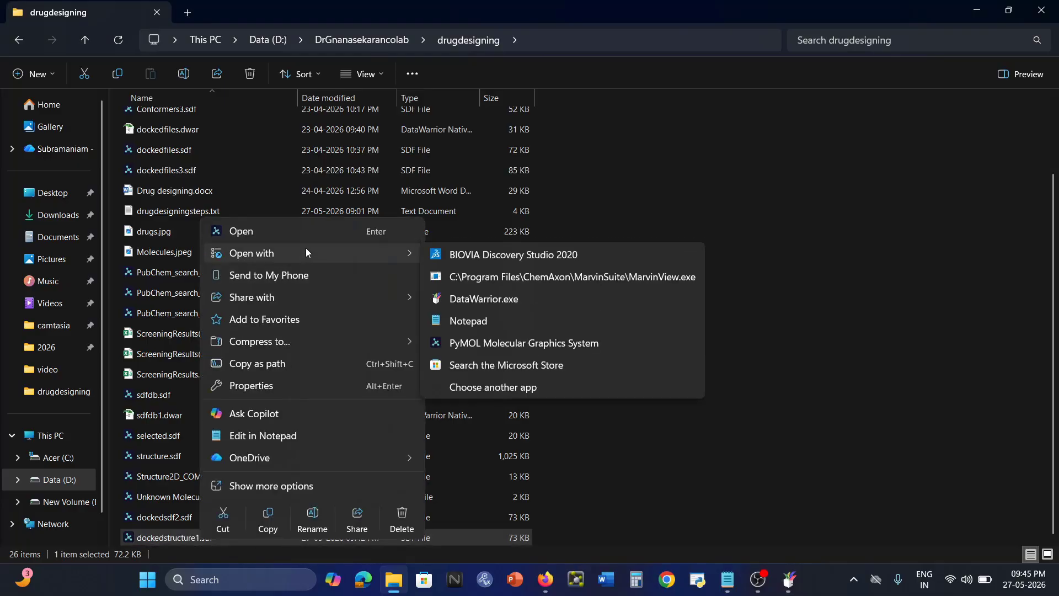
left_click(551, 254)
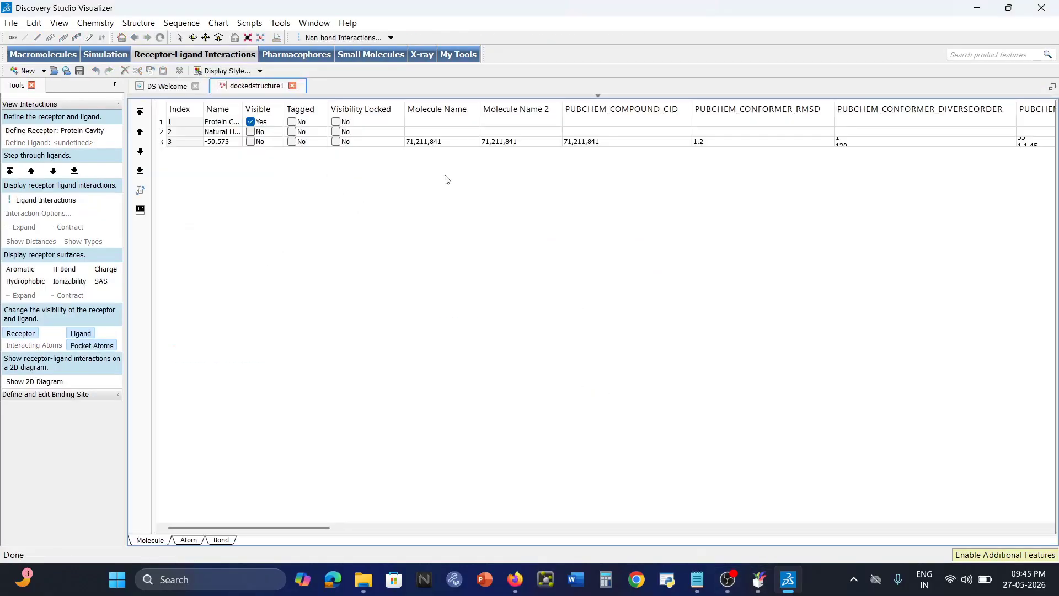
Show the 3D graphics view and the molecule hierarchy for the docked structure.
left_click(58, 24)
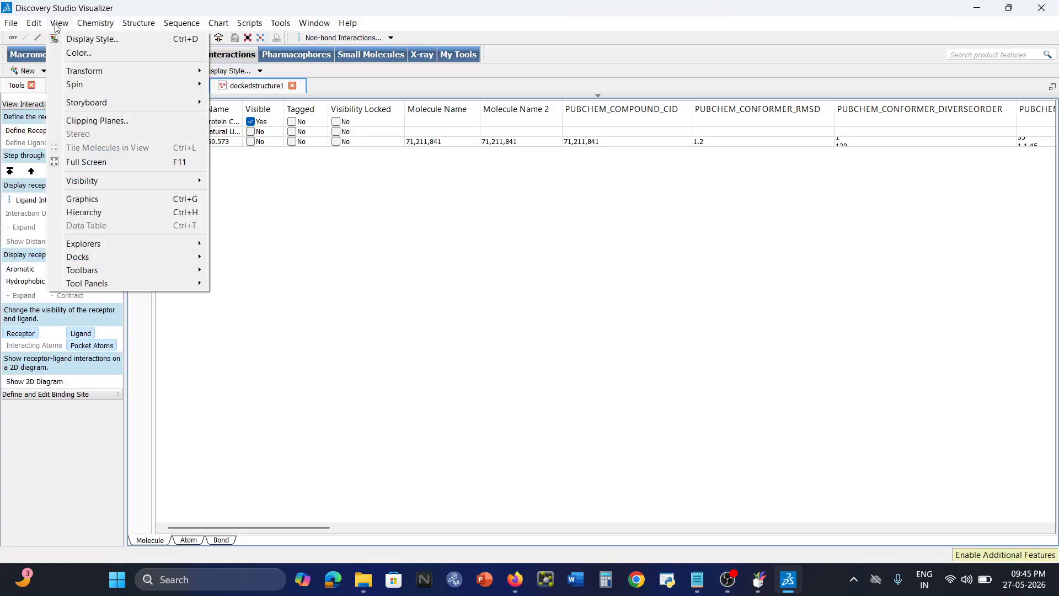
left_click(112, 199)
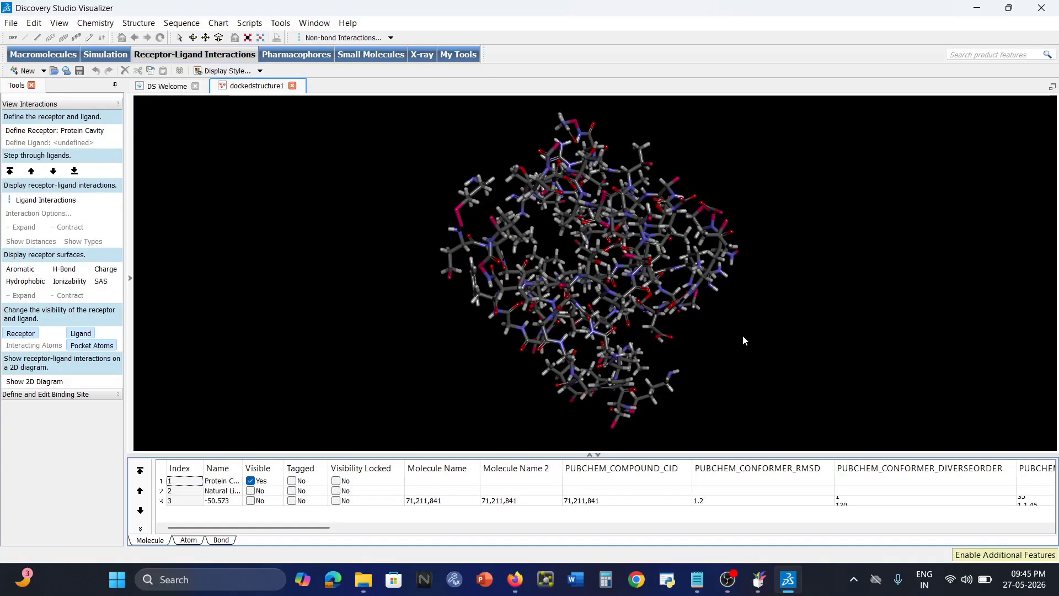
right_click_drag(742, 335, 705, 294)
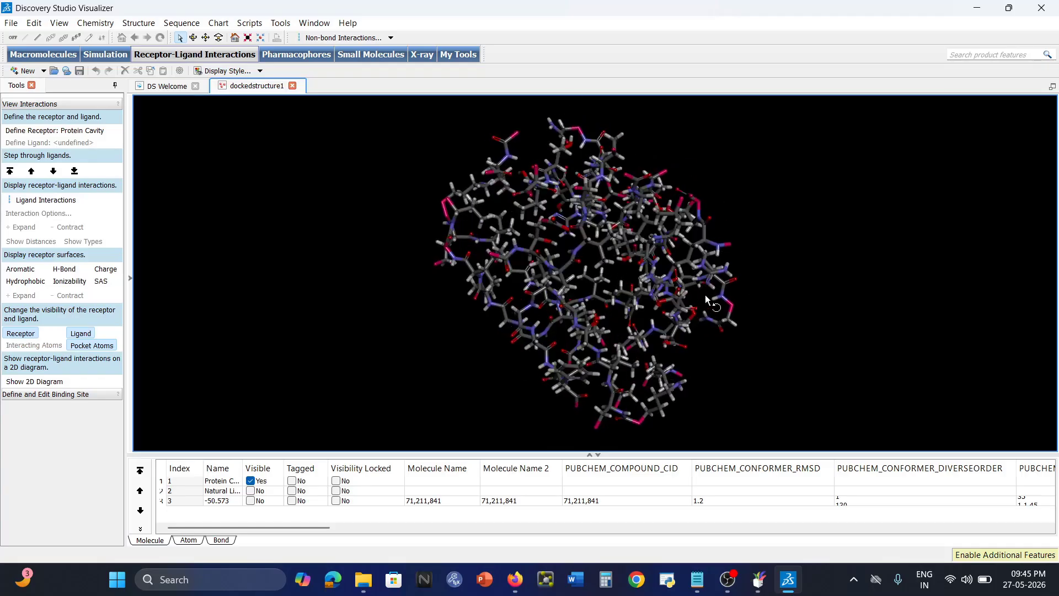
left_click(98, 24)
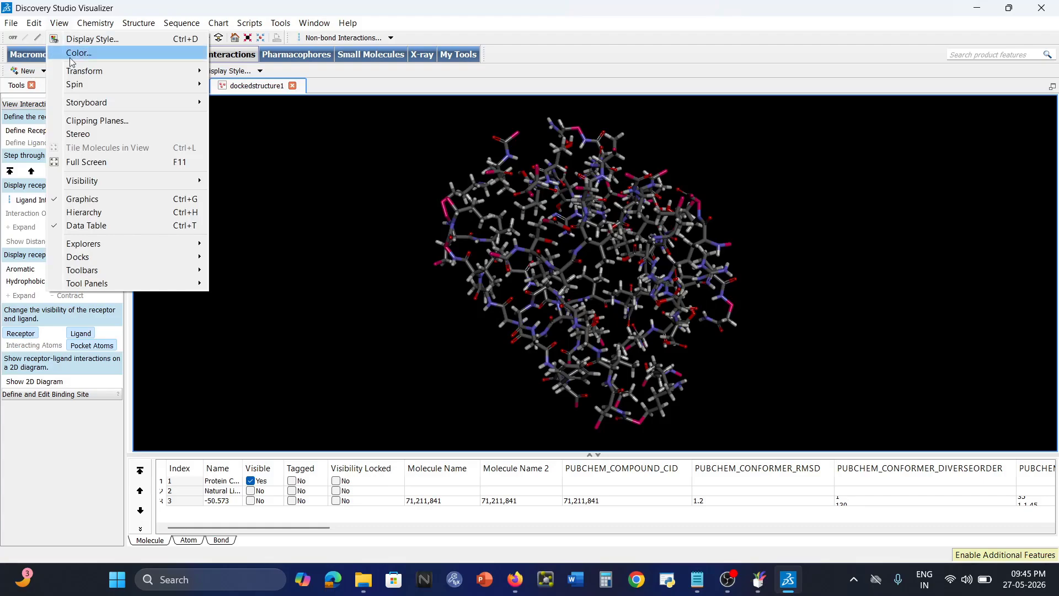
left_click(88, 216)
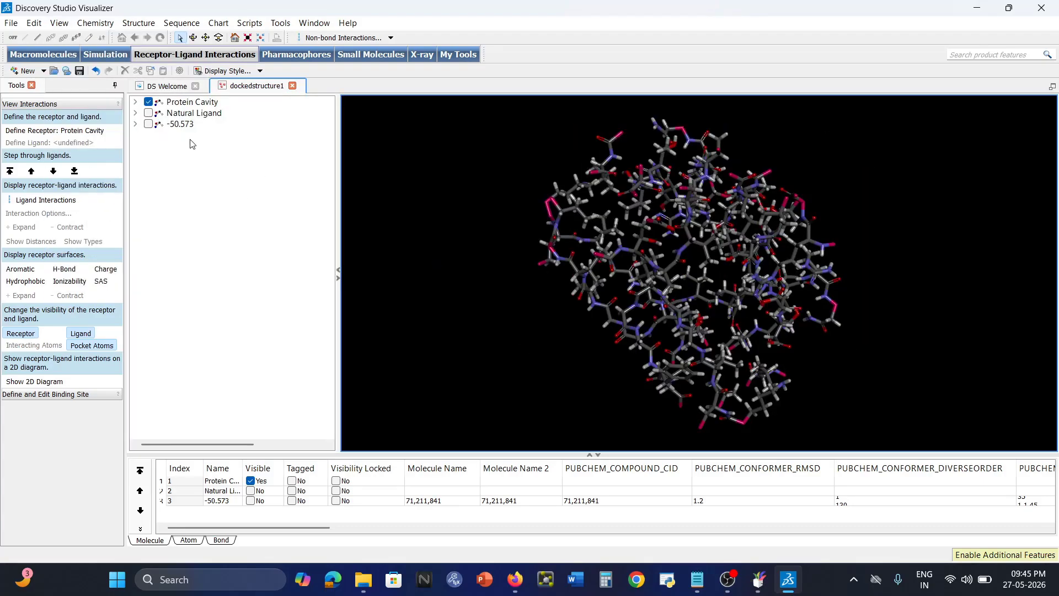
right_click_drag(834, 253, 756, 248)
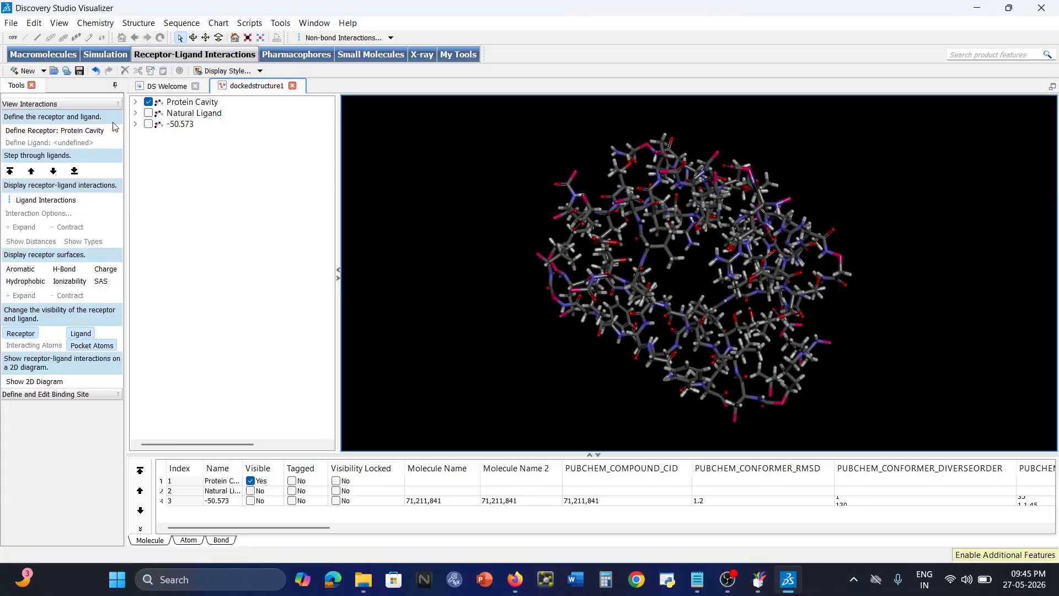
Leave only the -50.573 docked pose visible, hiding Natural Ligand and Protein Cavity.
left_click(149, 113)
left_click(148, 124)
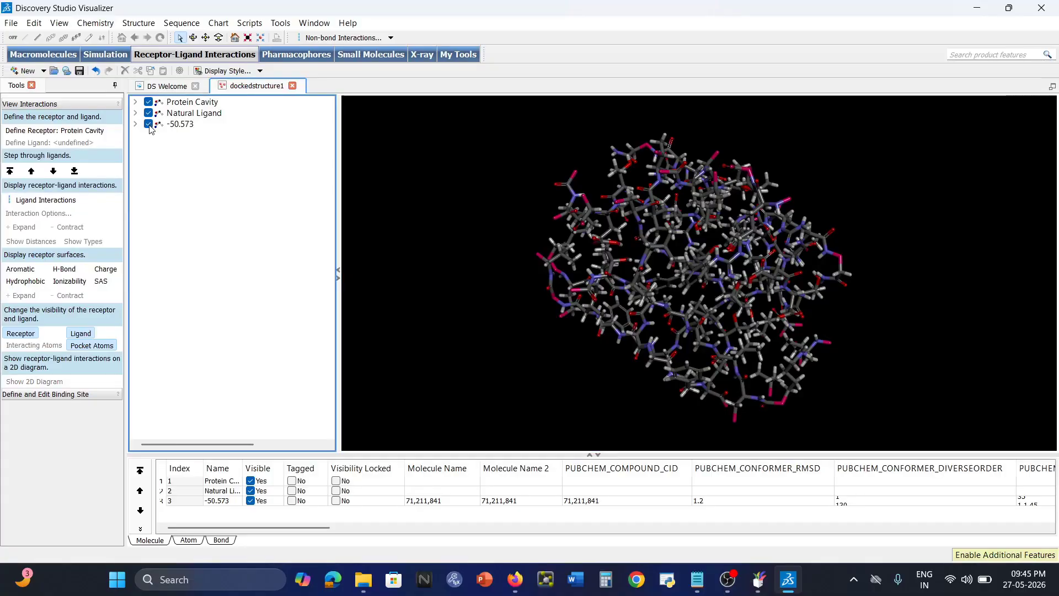
left_click(182, 124)
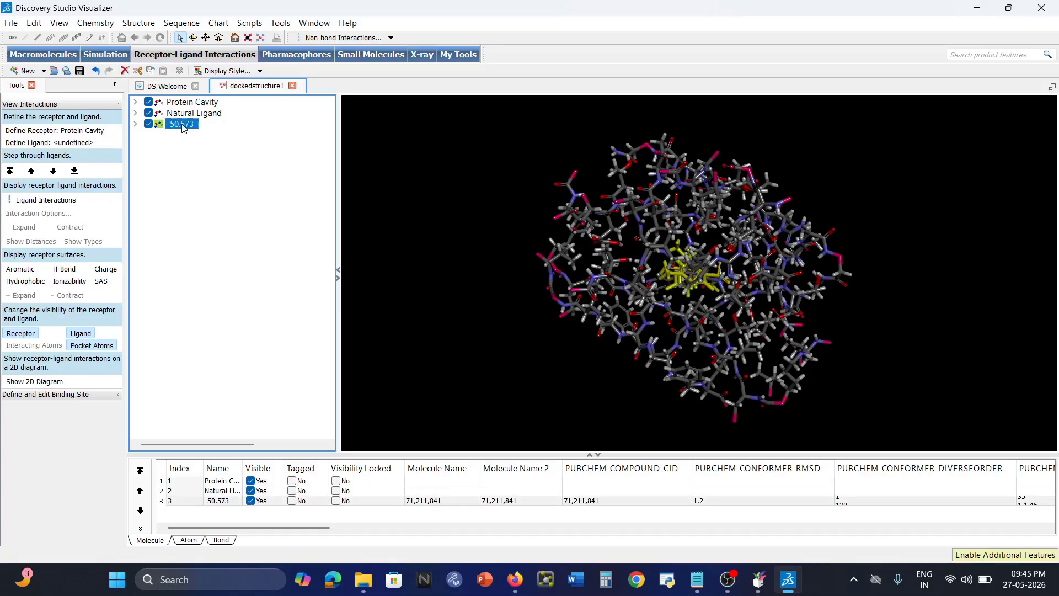
left_click(185, 114)
left_click(186, 104)
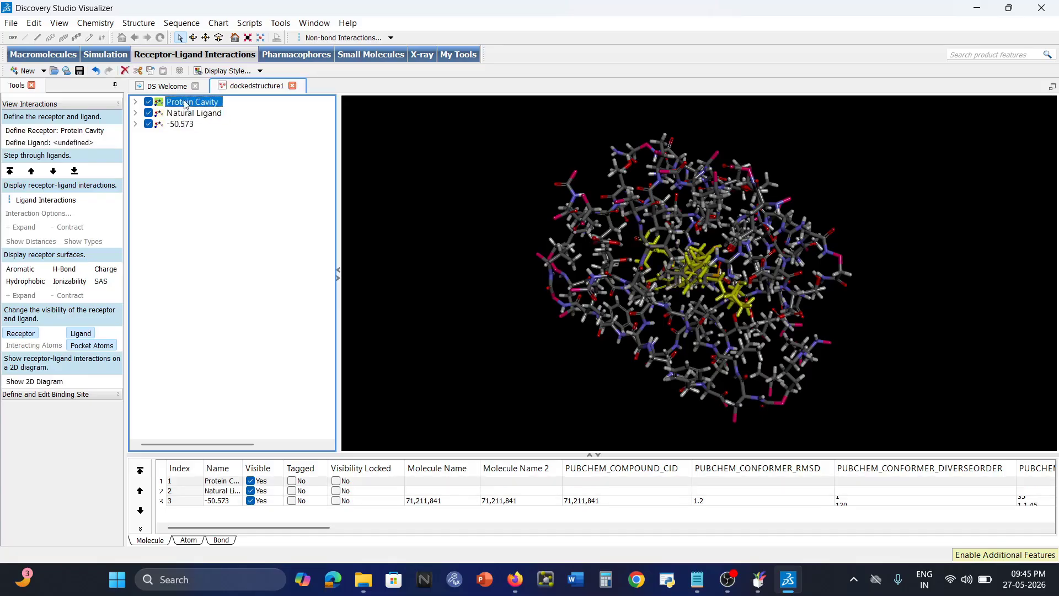
left_click(149, 114)
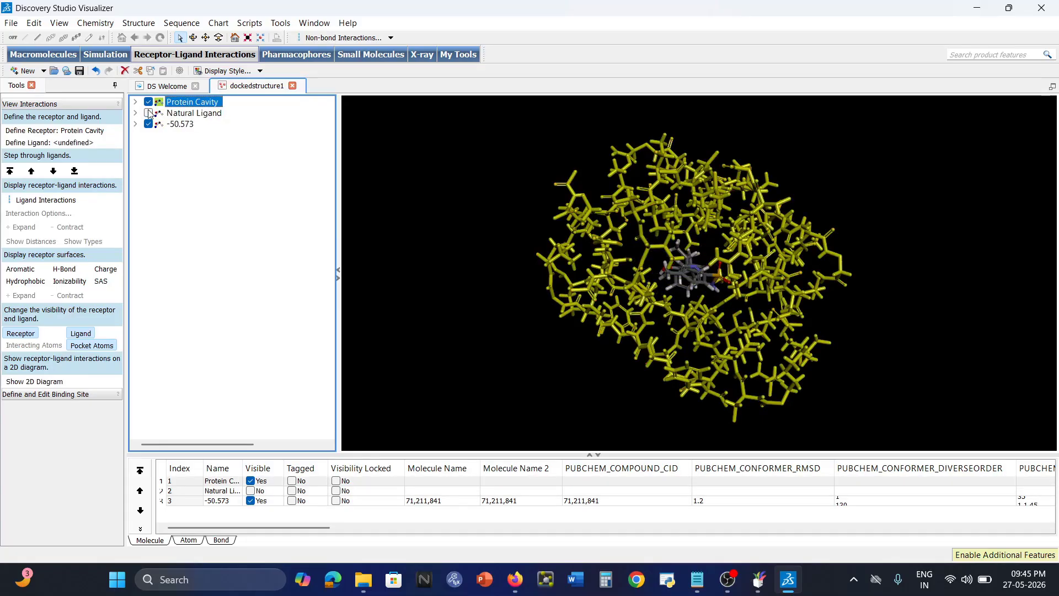
left_click(148, 102)
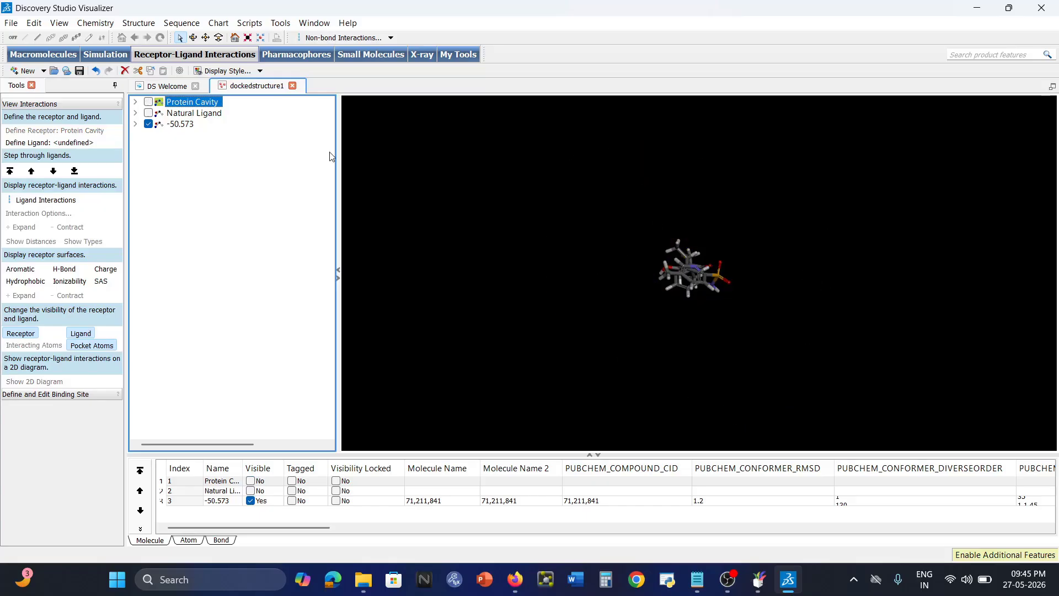
left_click(13, 24)
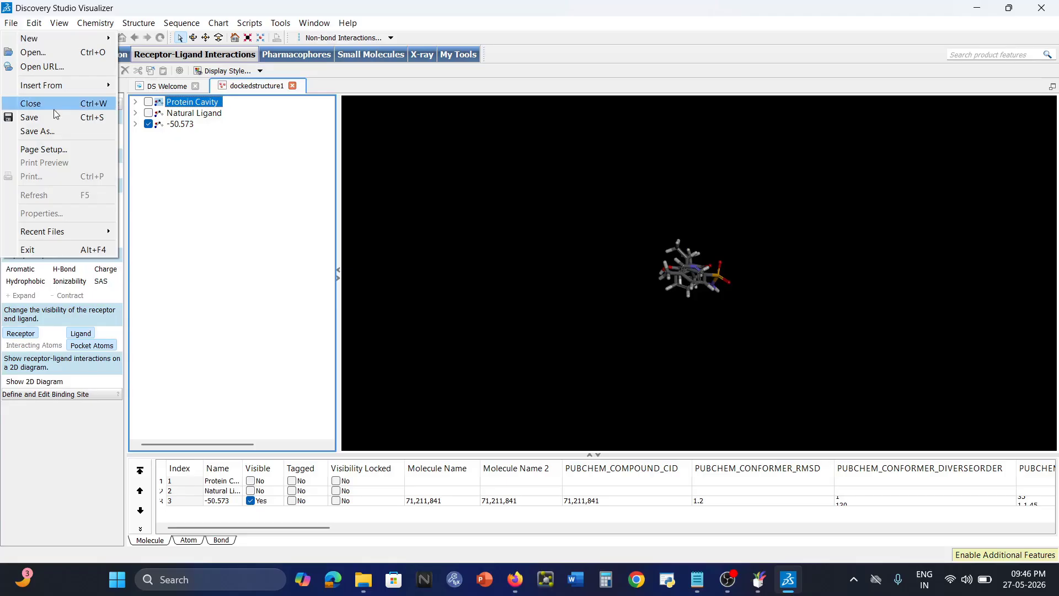
Insert 2BPWedited.pdb from file into the dockedstructure1 document.
mouse_move(55, 89)
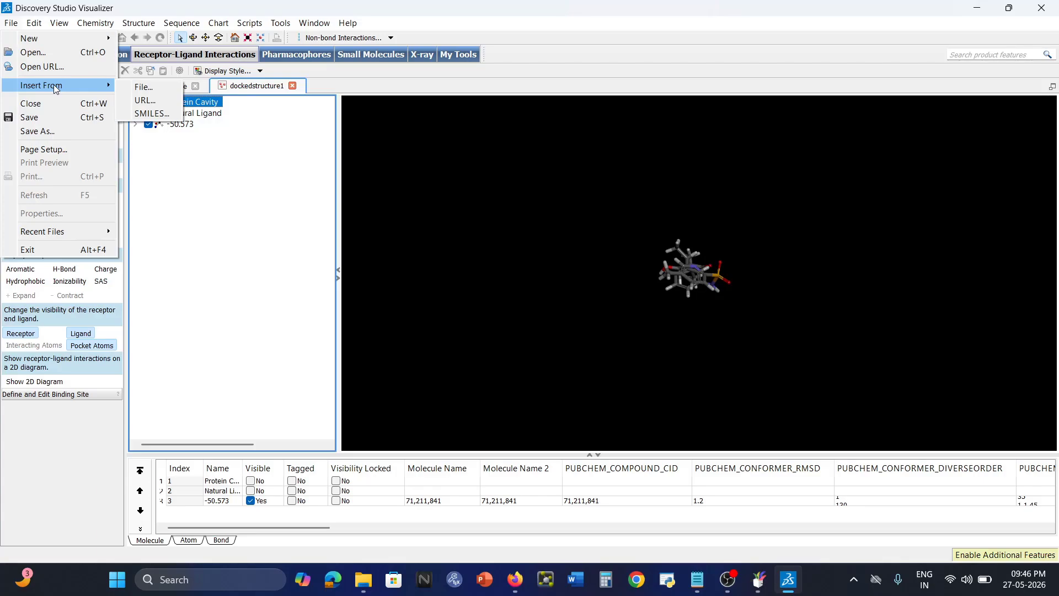
left_click(143, 88)
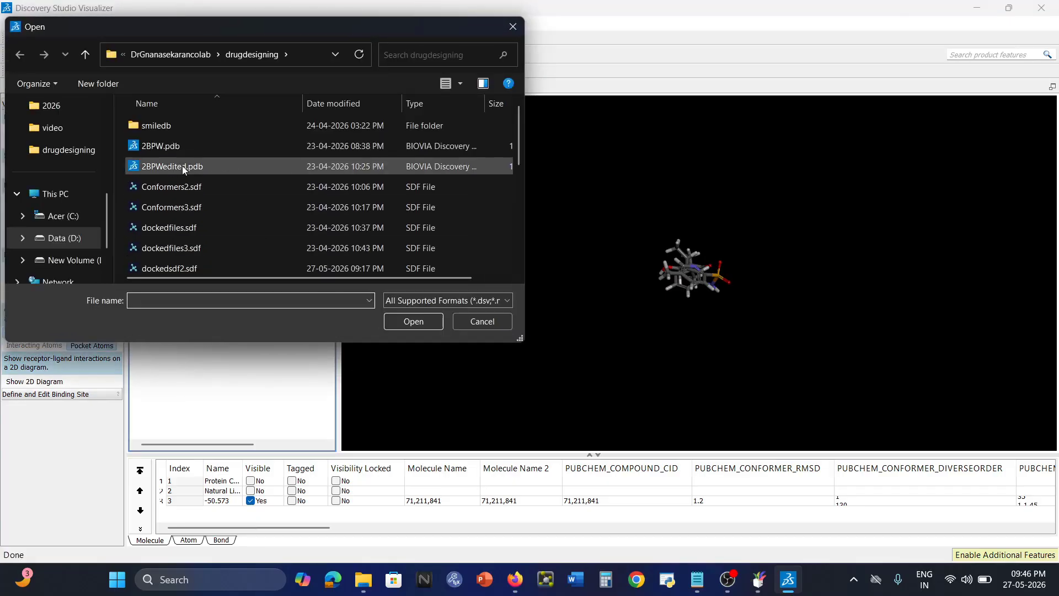
left_click(178, 168)
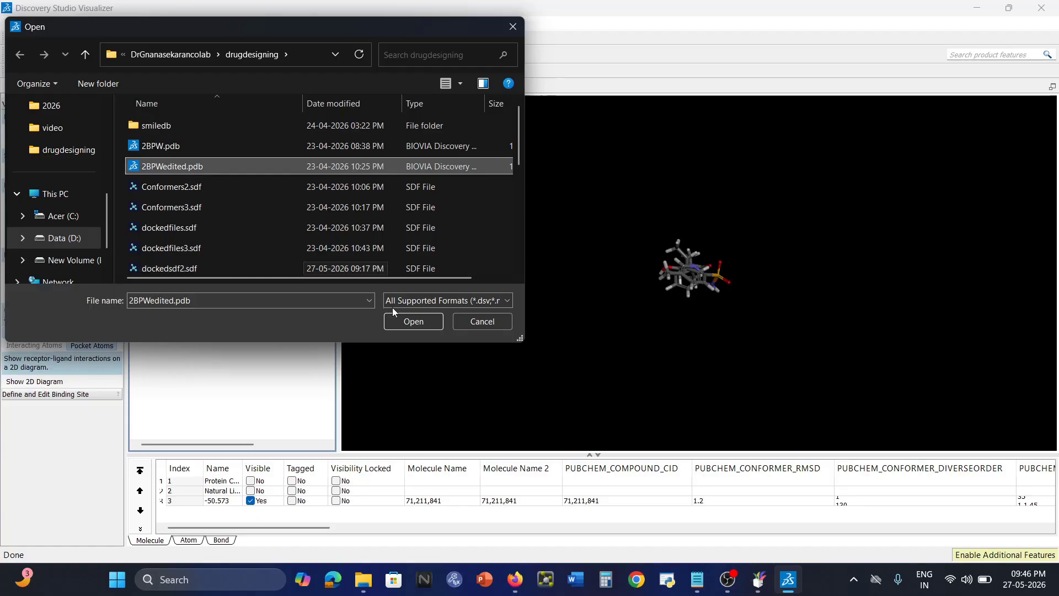
left_click(421, 321)
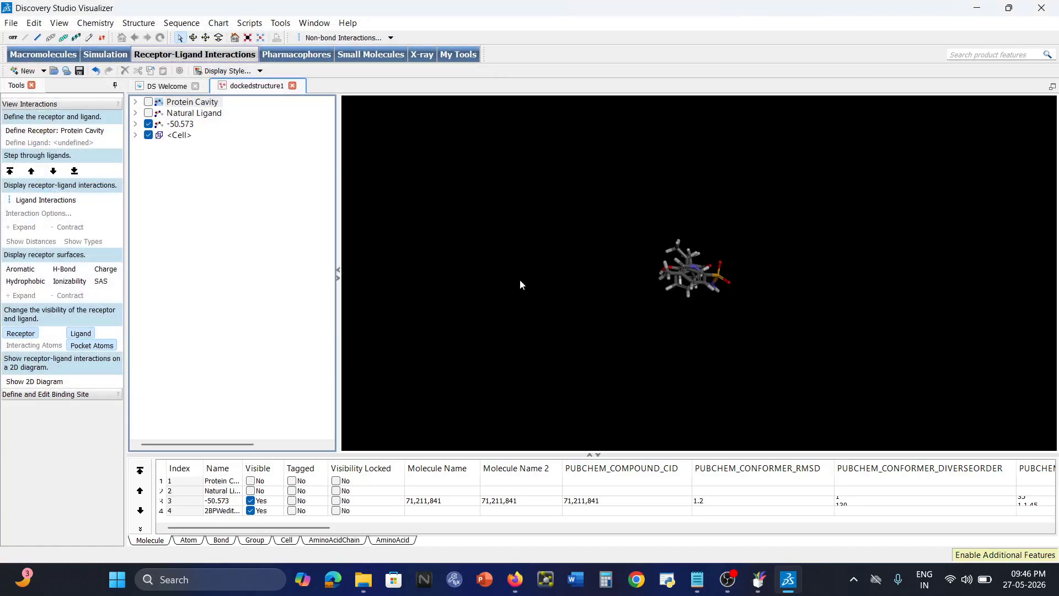
Define 2BPWedited as receptor and -50.573 as ligand, then display their non-bond interactions.
middle_click_drag(665, 389, 774, 198)
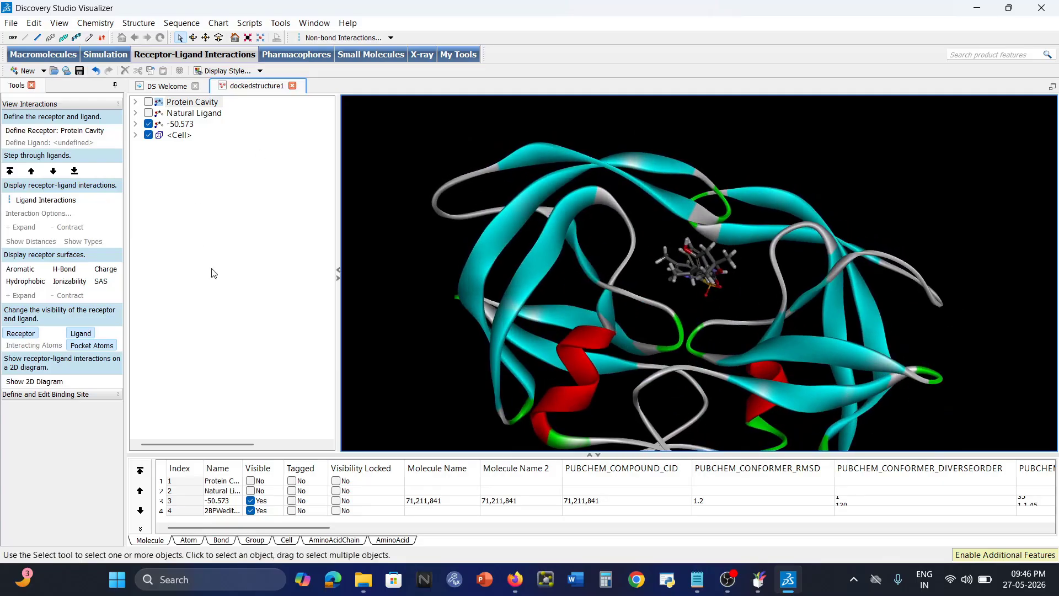
left_click(184, 138)
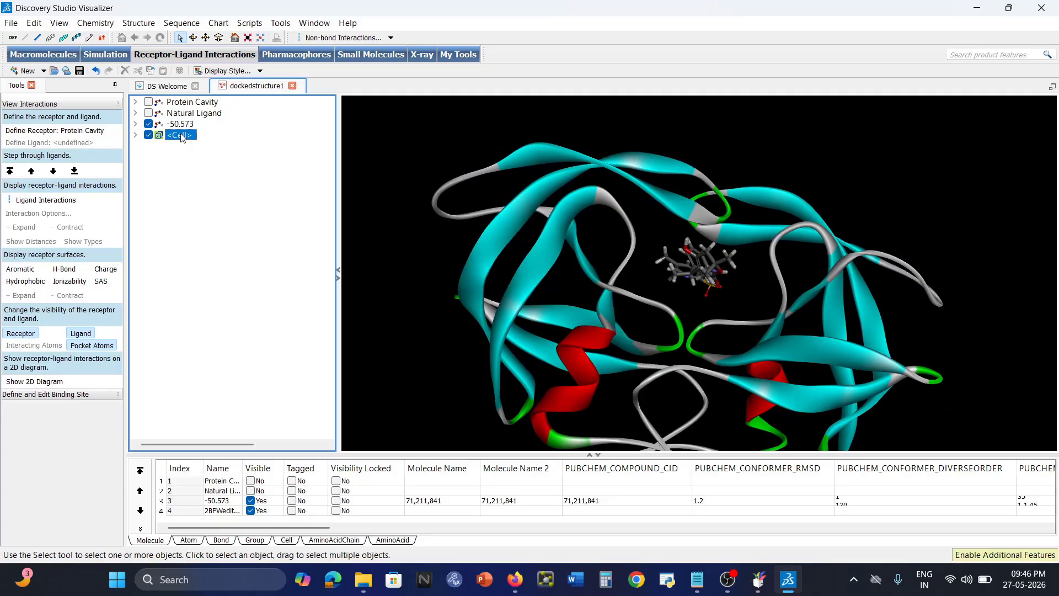
left_click(99, 131)
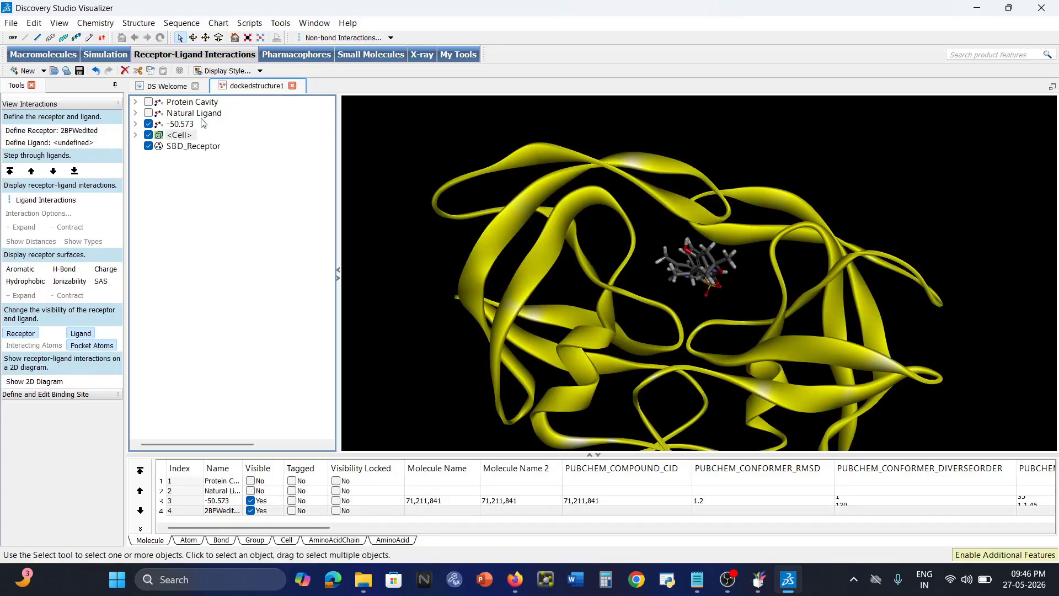
left_click(184, 124)
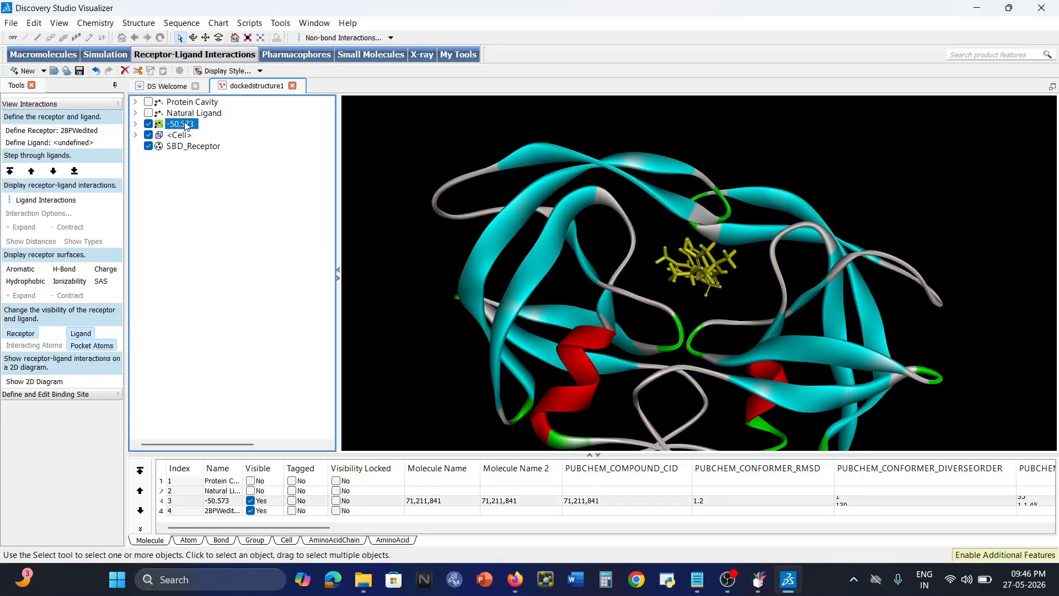
left_click(73, 144)
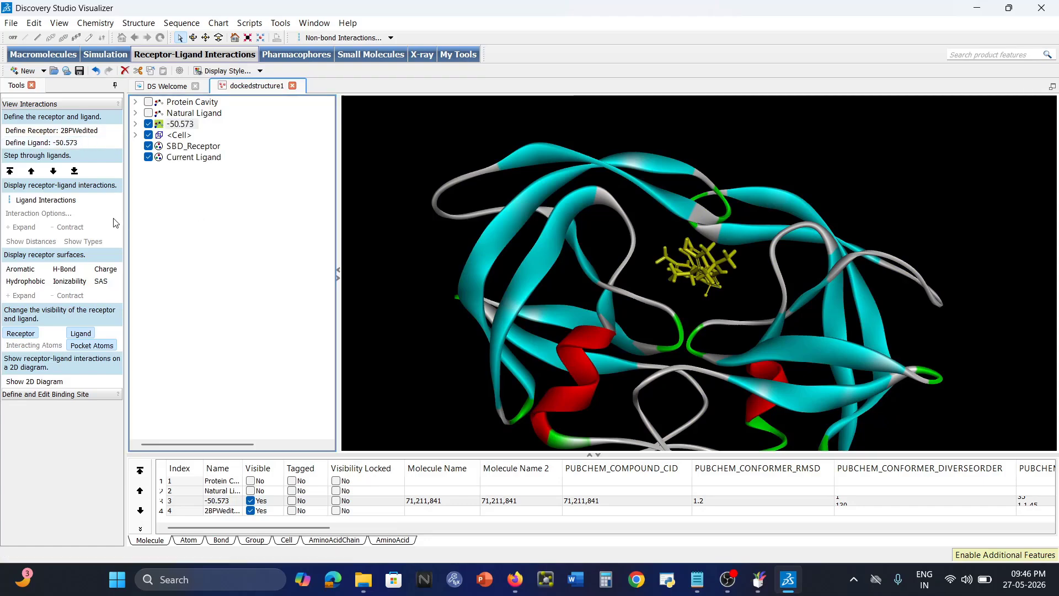
left_click(46, 201)
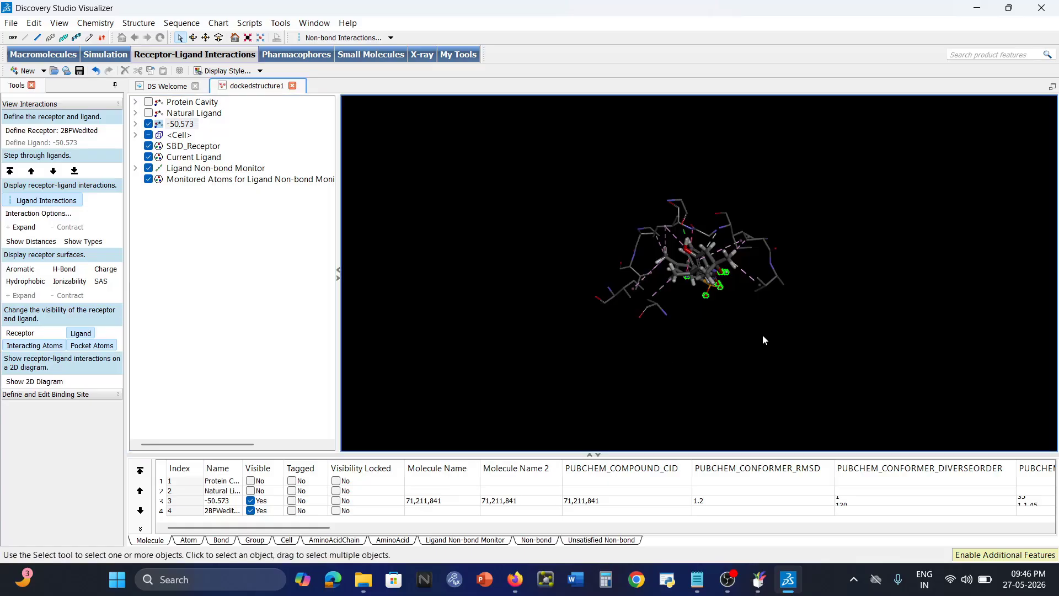
Label binding-site amino acids with 3-Letter & ID# labels such as Gly48 and Pro81.
scroll(763, 334, "up", 5)
scroll(763, 335, "down", 3)
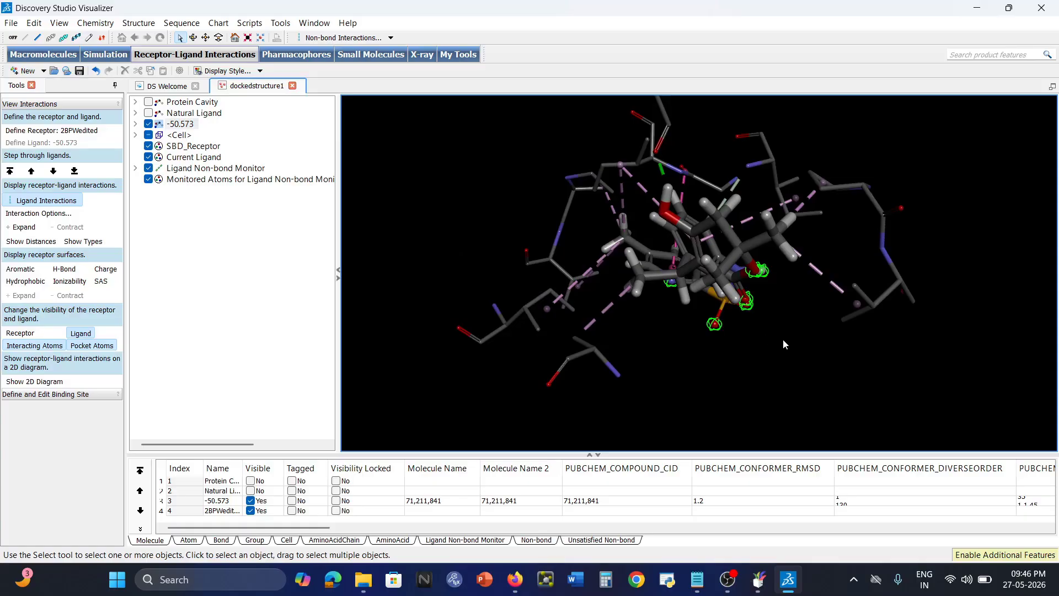
right_click_drag(783, 339, 801, 360)
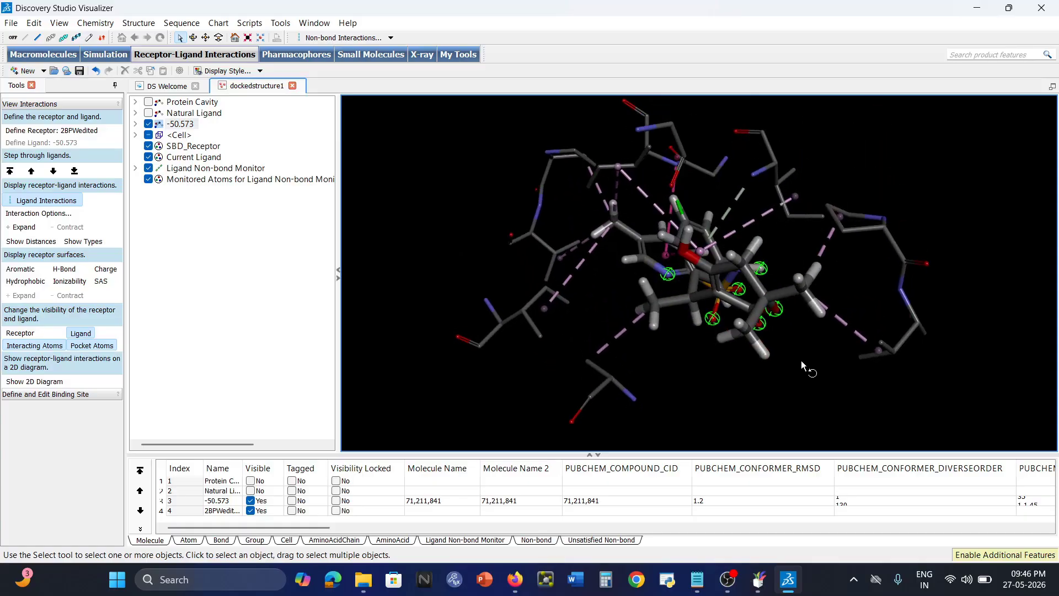
right_click(426, 207)
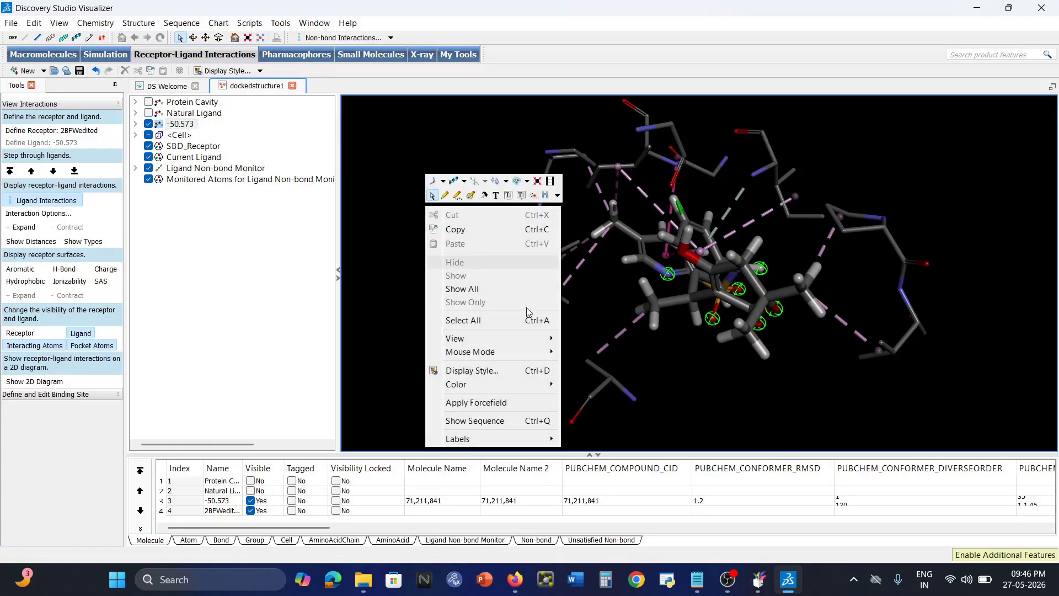
mouse_move(545, 440)
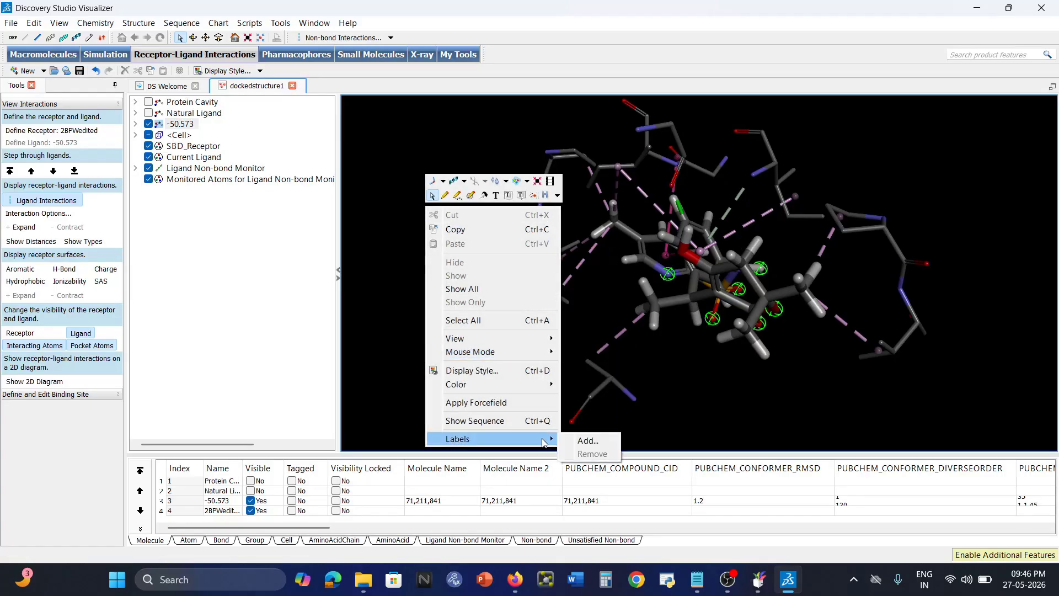
left_click(601, 446)
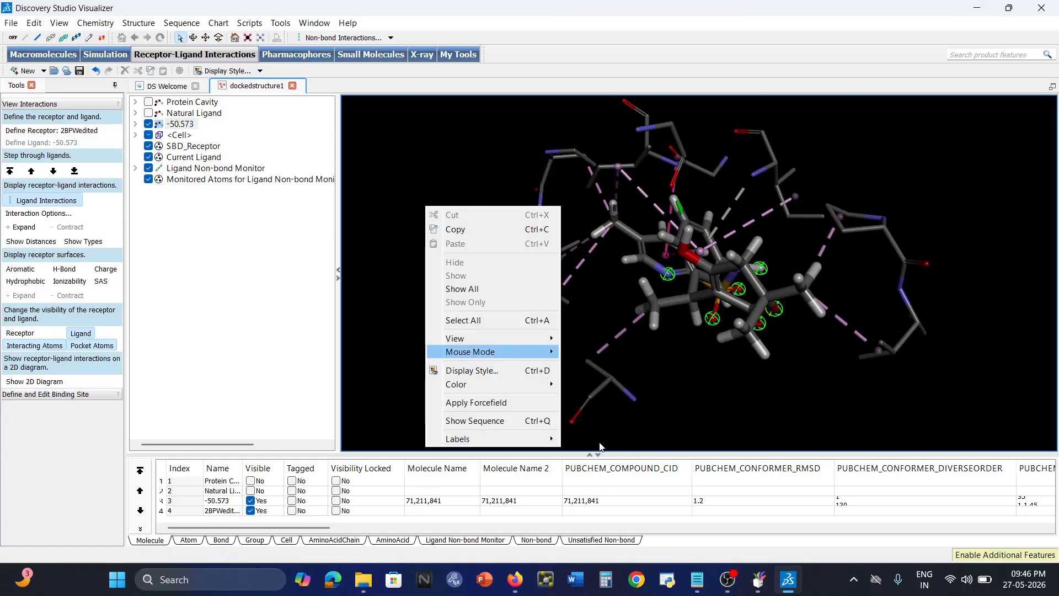
left_click(499, 247)
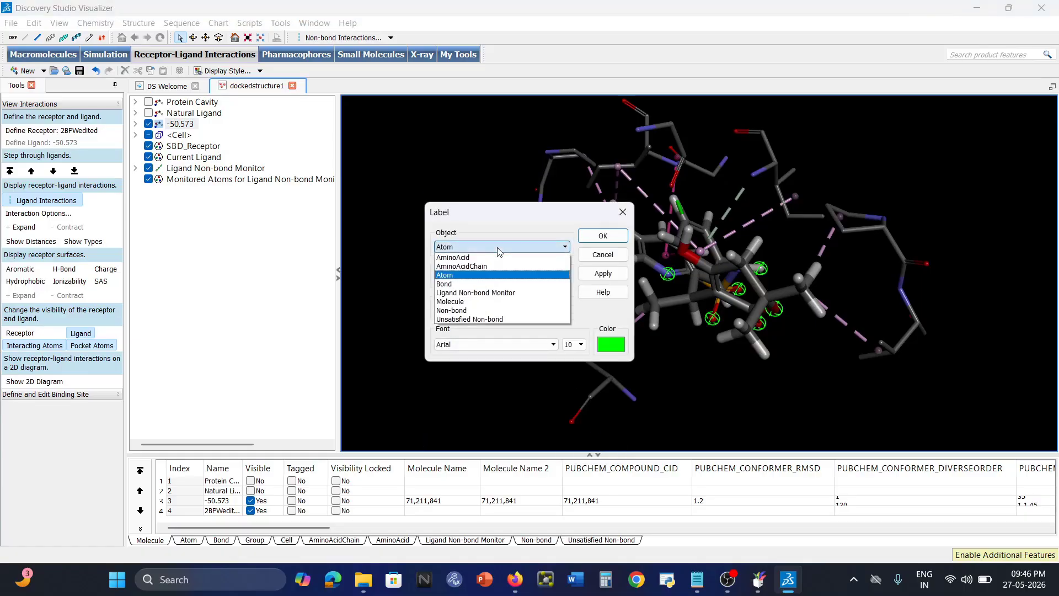
left_click(495, 258)
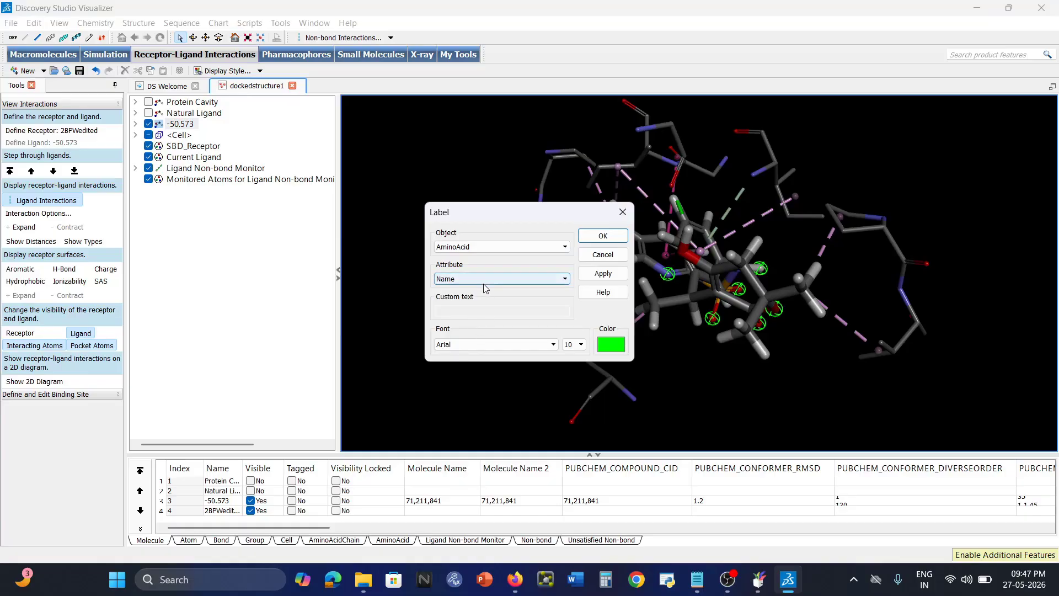
left_click(483, 281)
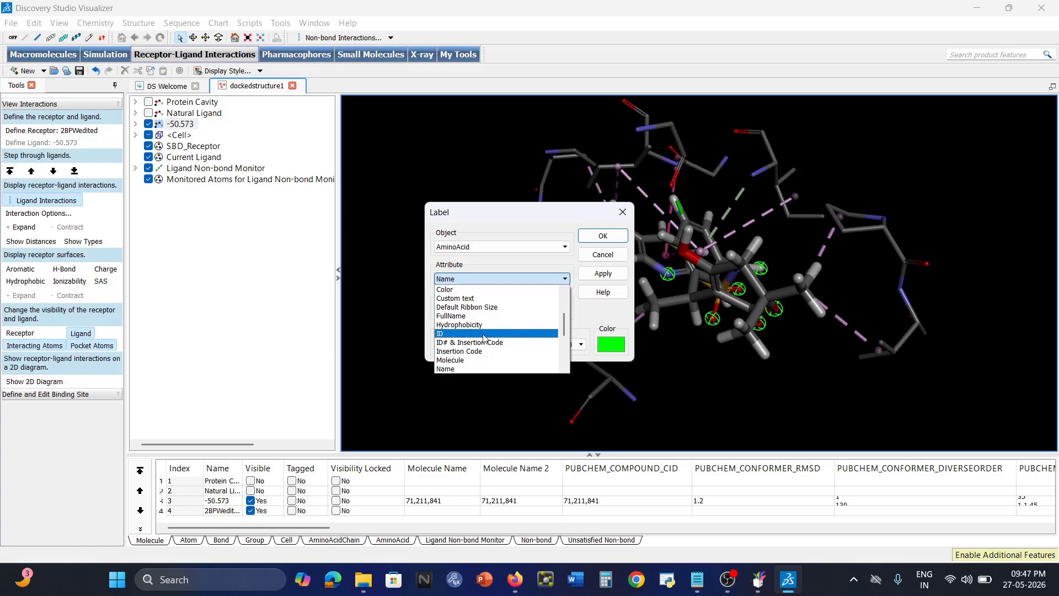
scroll(485, 338, "down", 2)
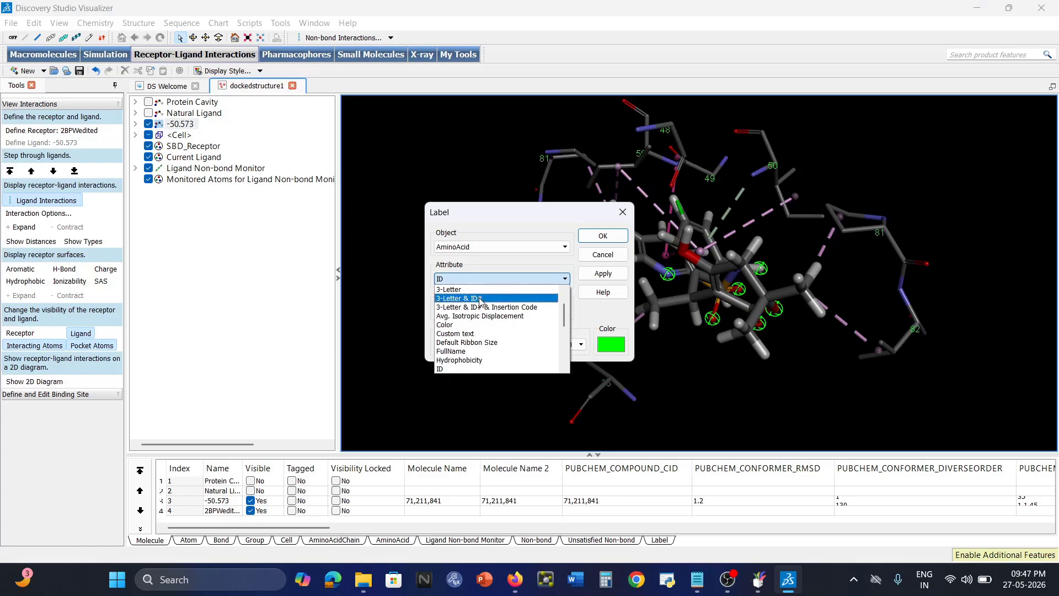
left_click(479, 298)
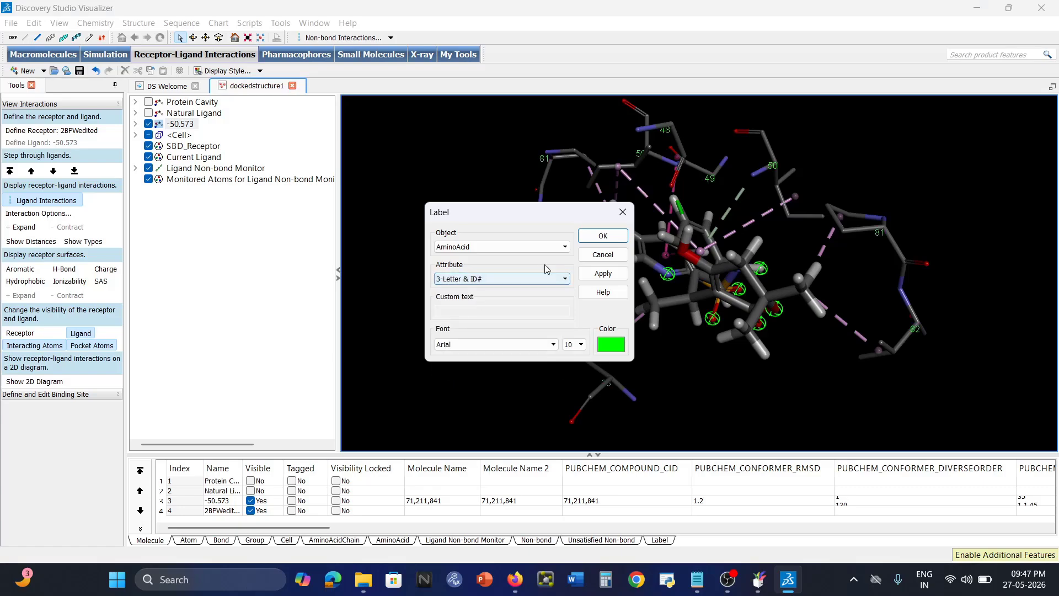
left_click(603, 235)
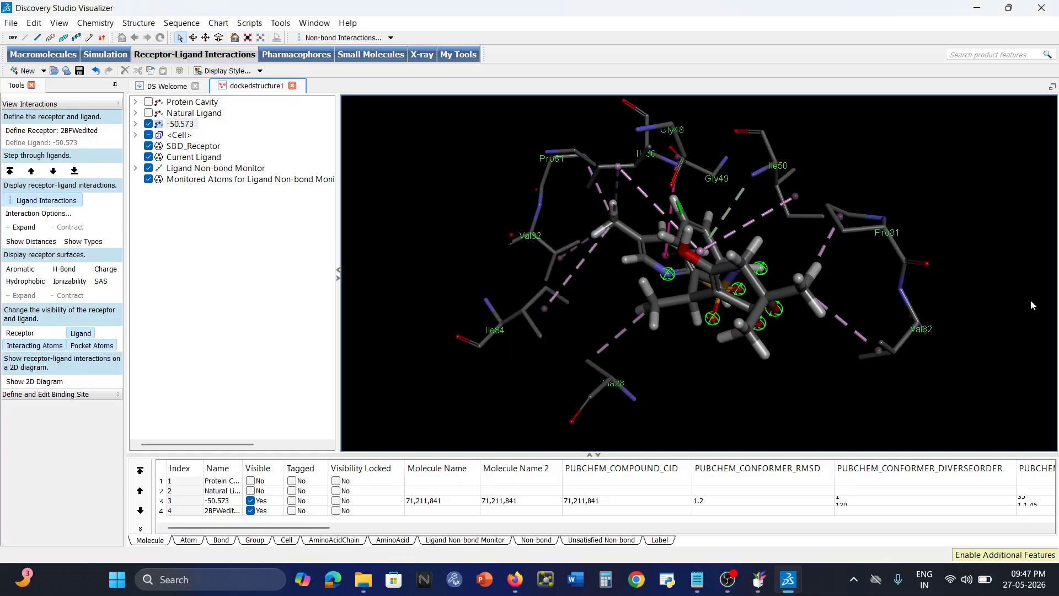
Display the 2D interaction diagram for -50.573 beside the 3D view.
left_click(46, 381)
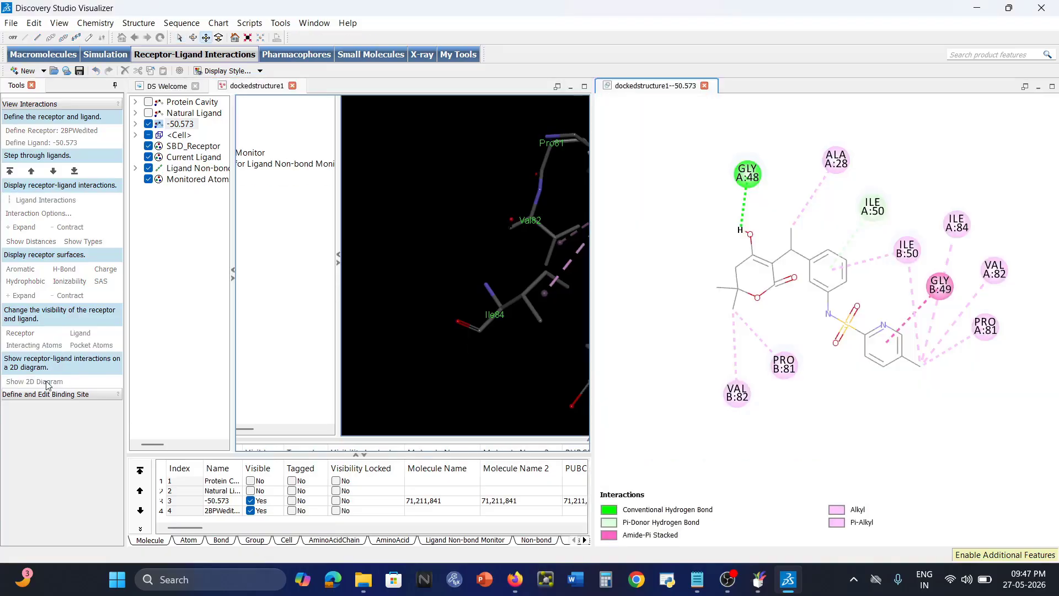
right_click(890, 396)
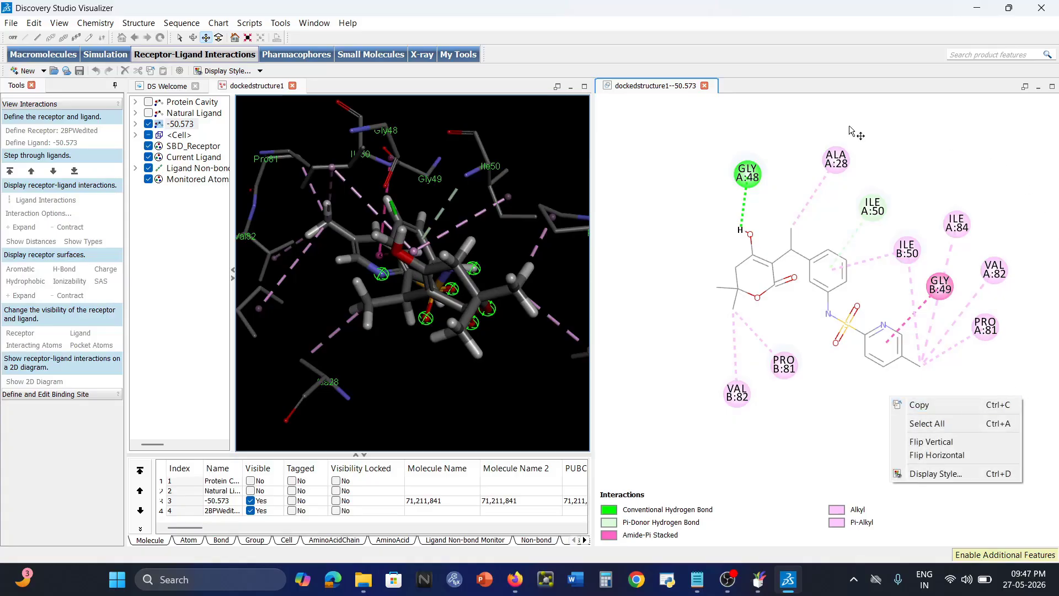
left_click(655, 175)
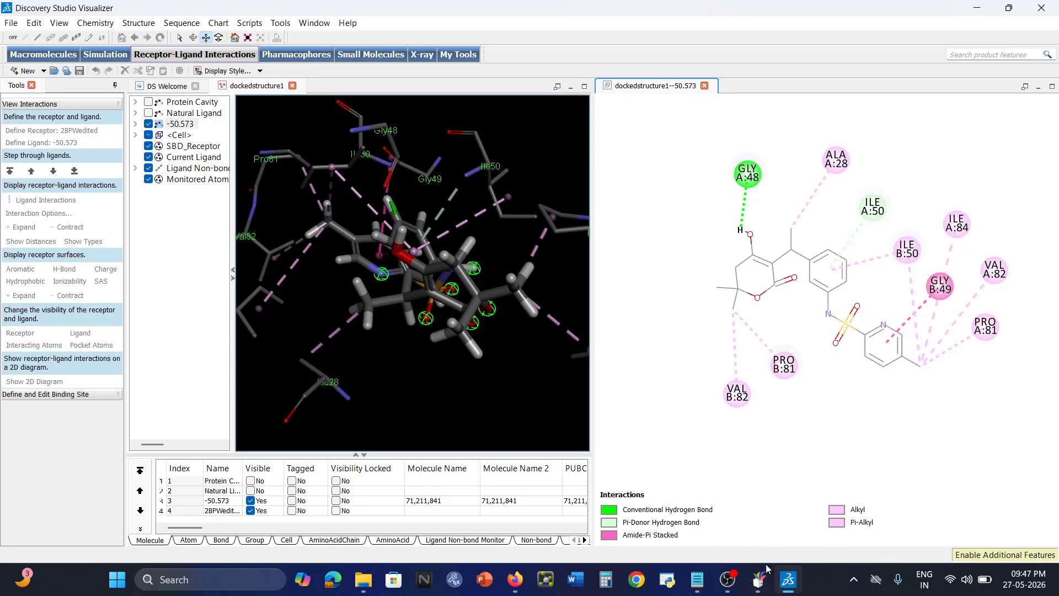
mouse_move(772, 589)
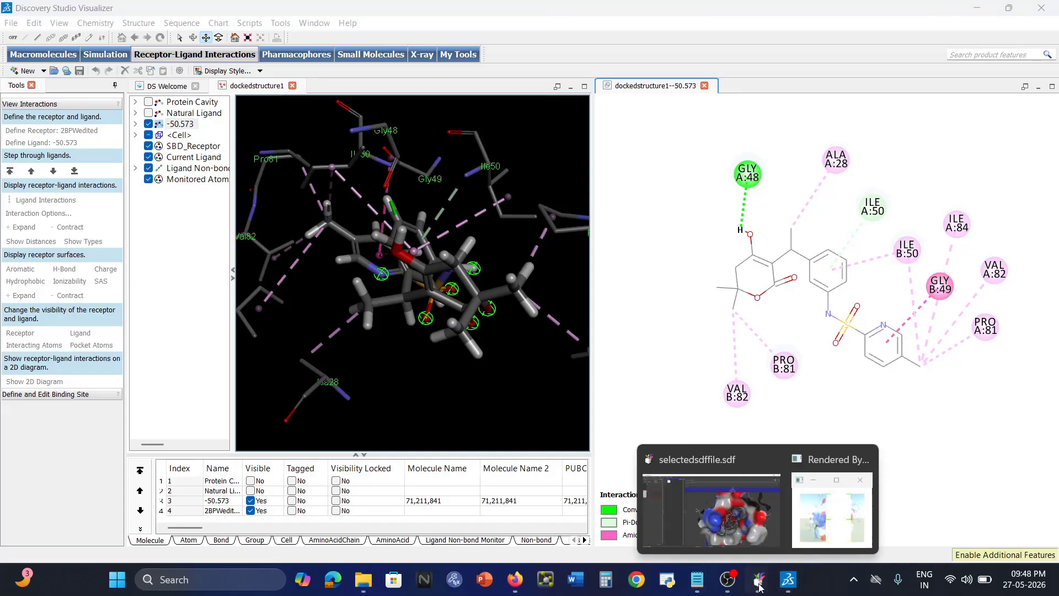
Save the Sunflow render as Molecules.jpeg in Downloads, replacing the old file, and close the window.
left_click(859, 518)
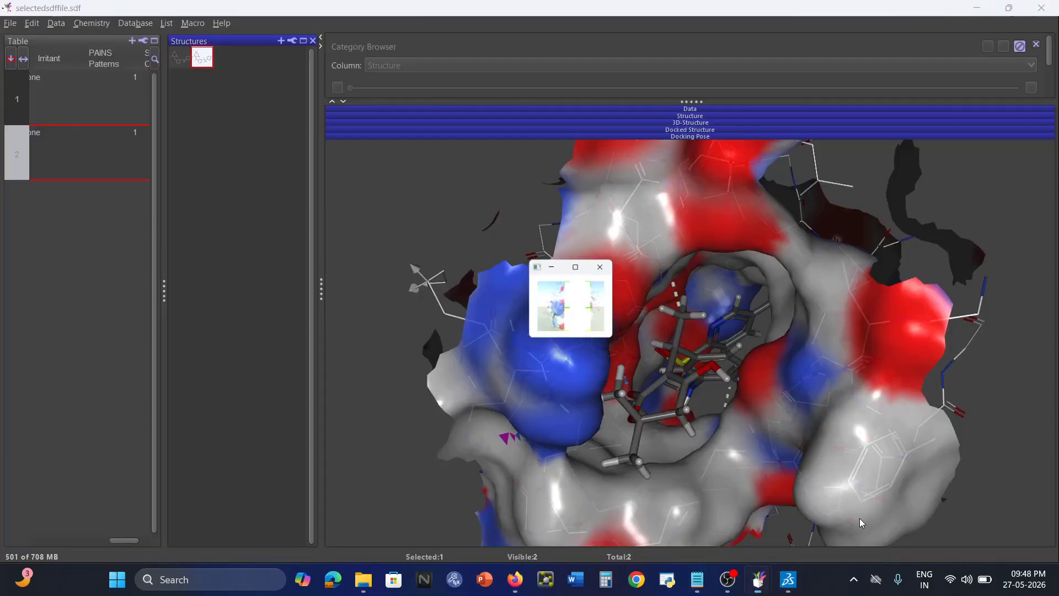
left_click(542, 171)
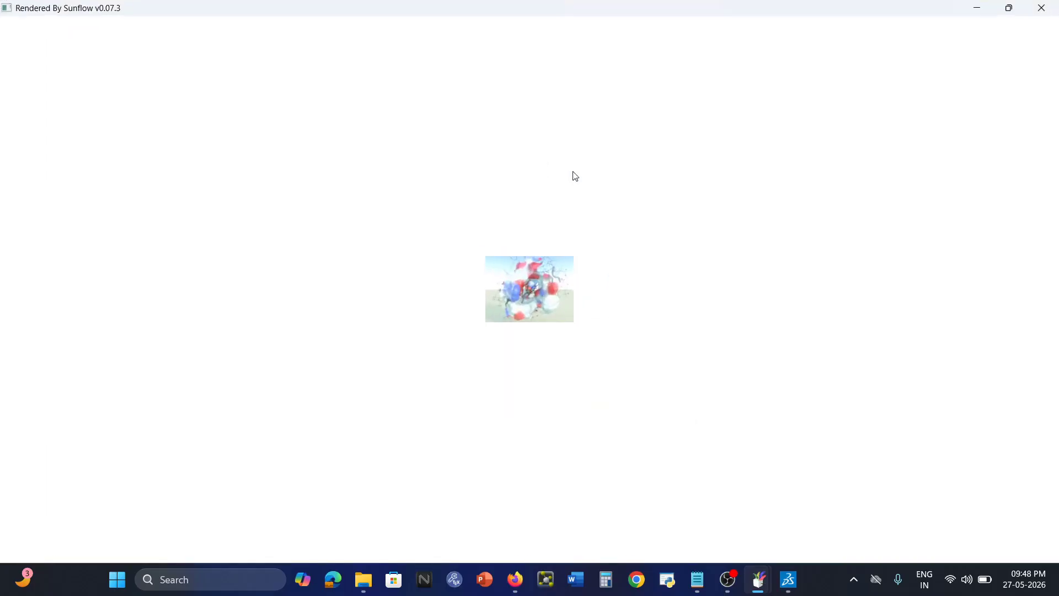
right_click(517, 291)
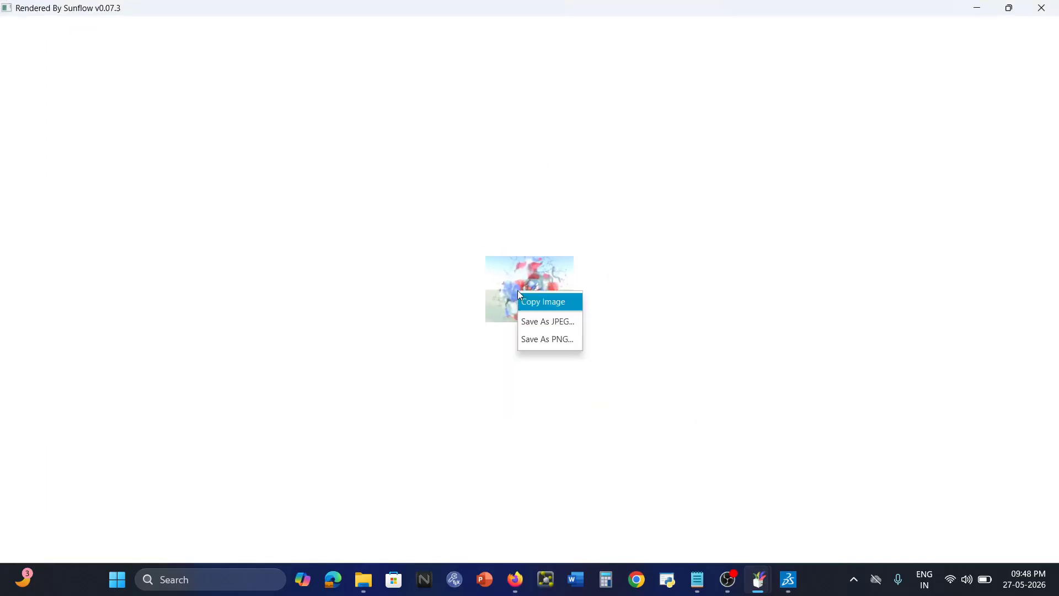
left_click(566, 333)
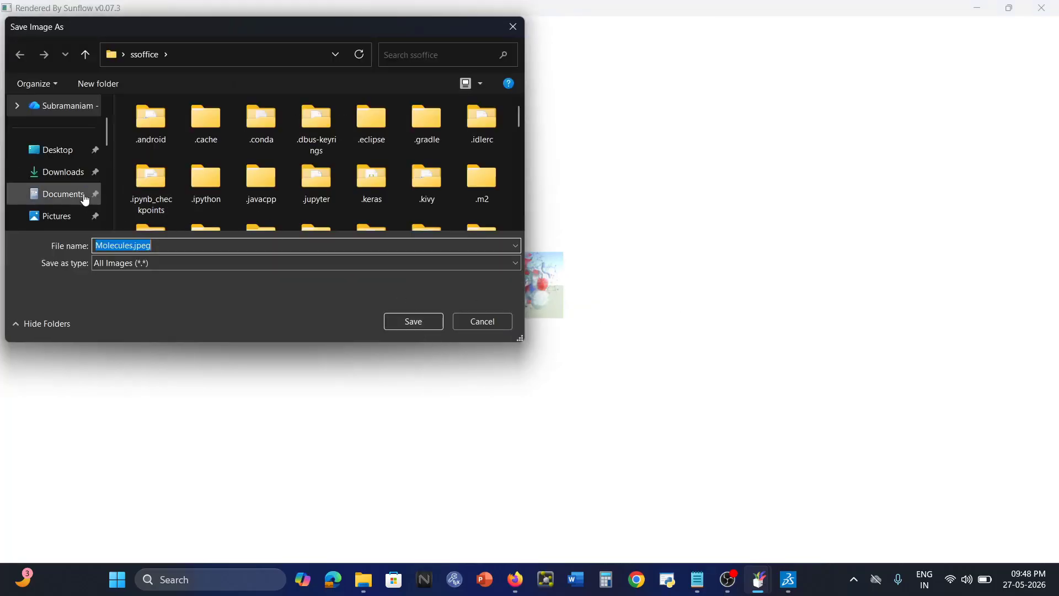
left_click(58, 173)
left_click(414, 320)
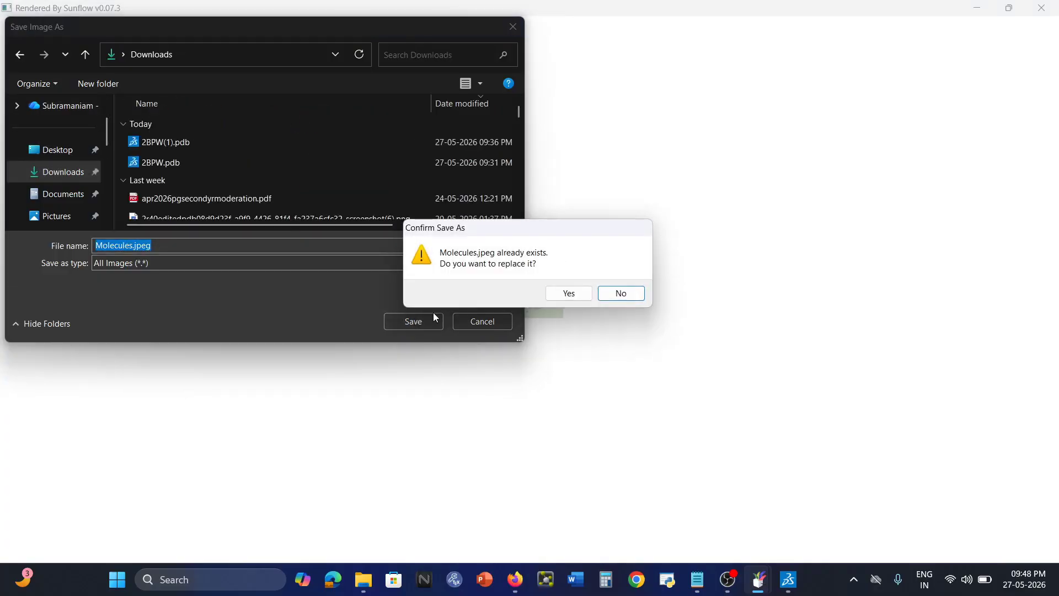
left_click(569, 295)
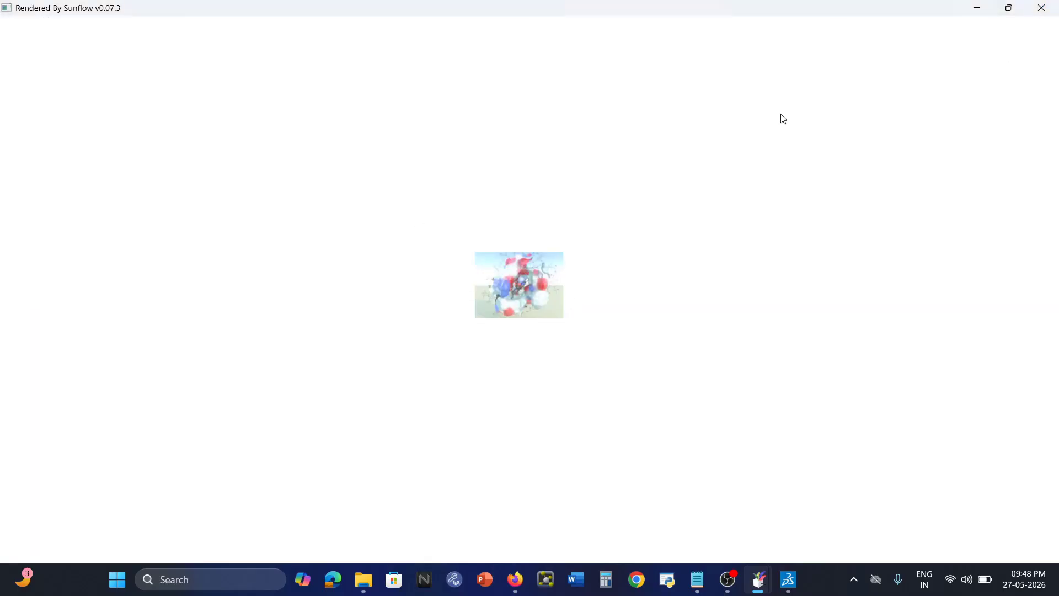
left_click(1042, 8)
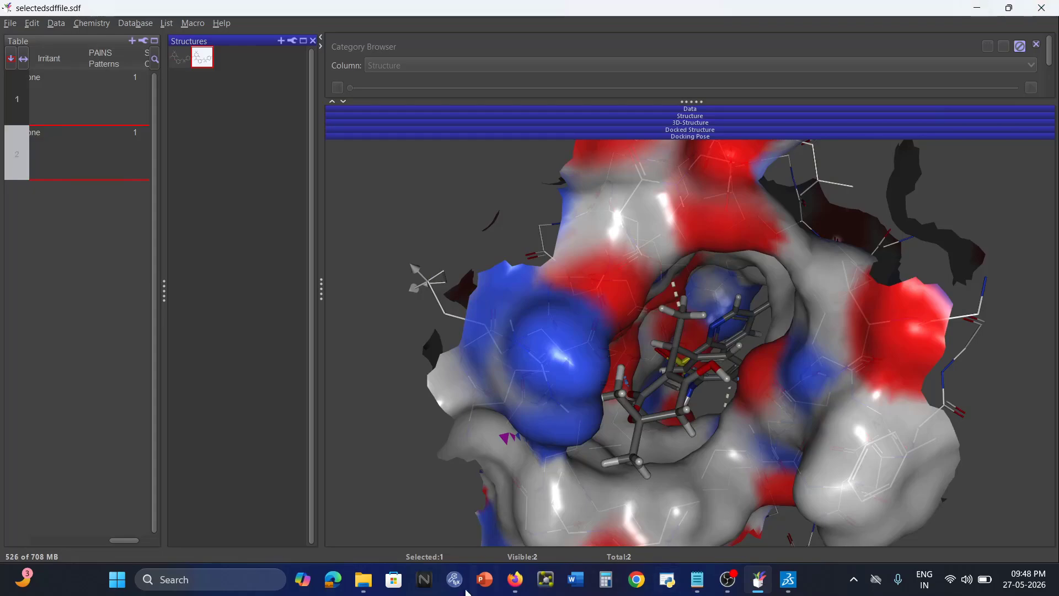
left_click(364, 579)
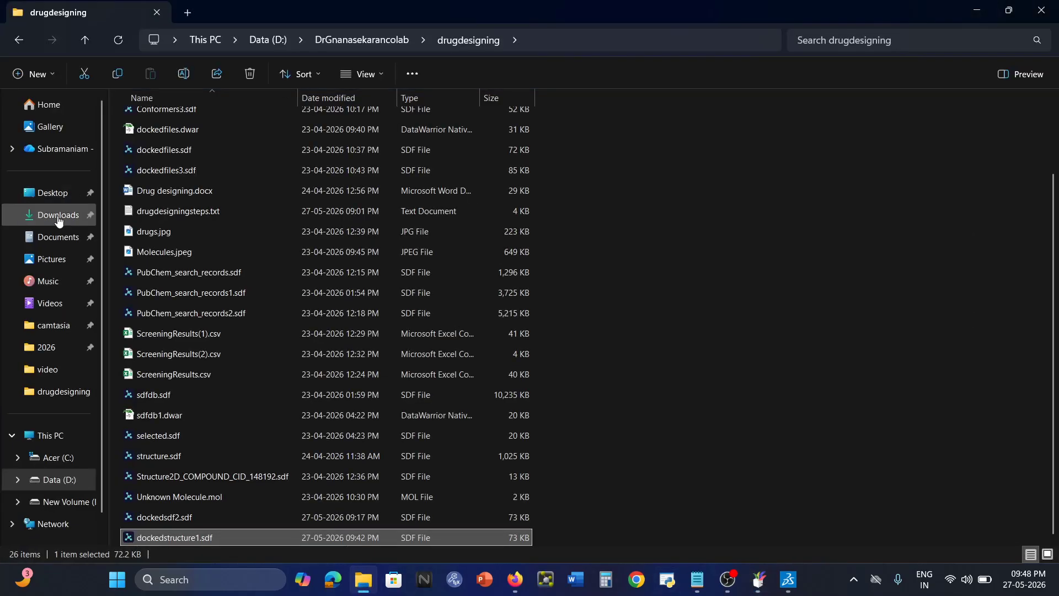
left_click(58, 216)
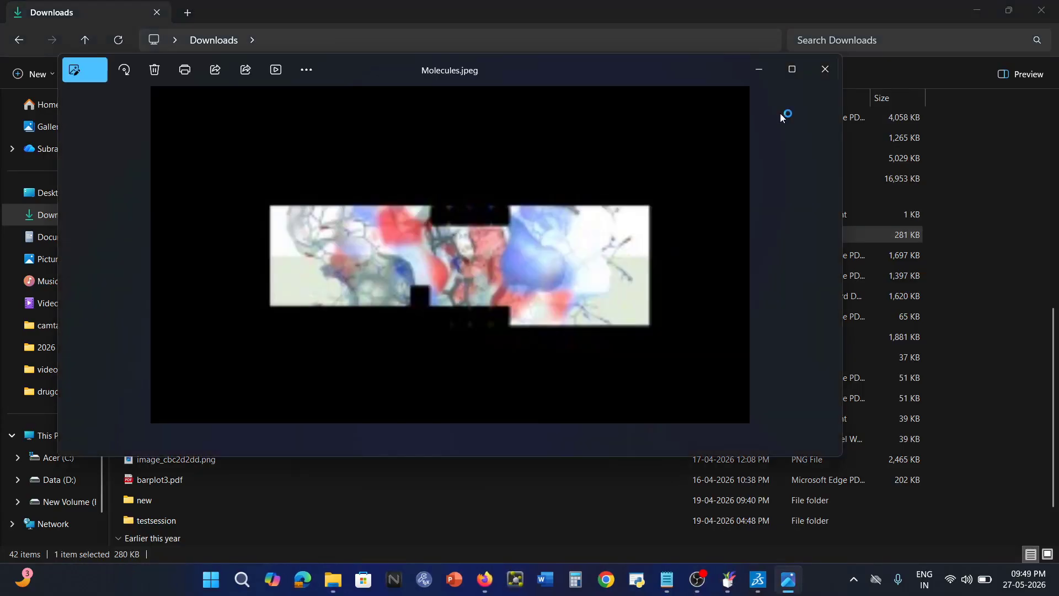
scroll(442, 269, "up", 5)
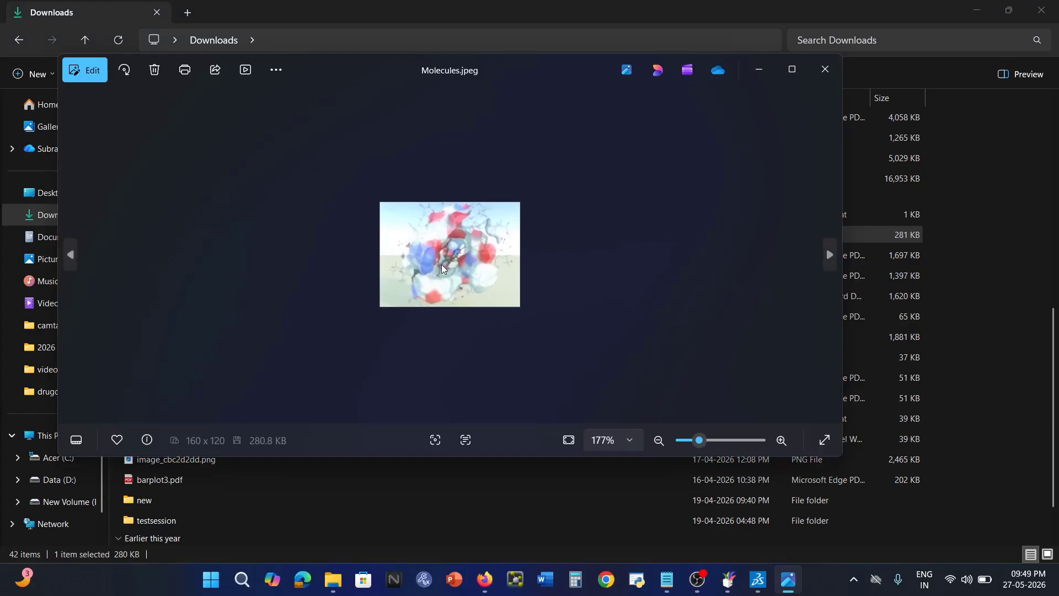
scroll(480, 273, "up", 3)
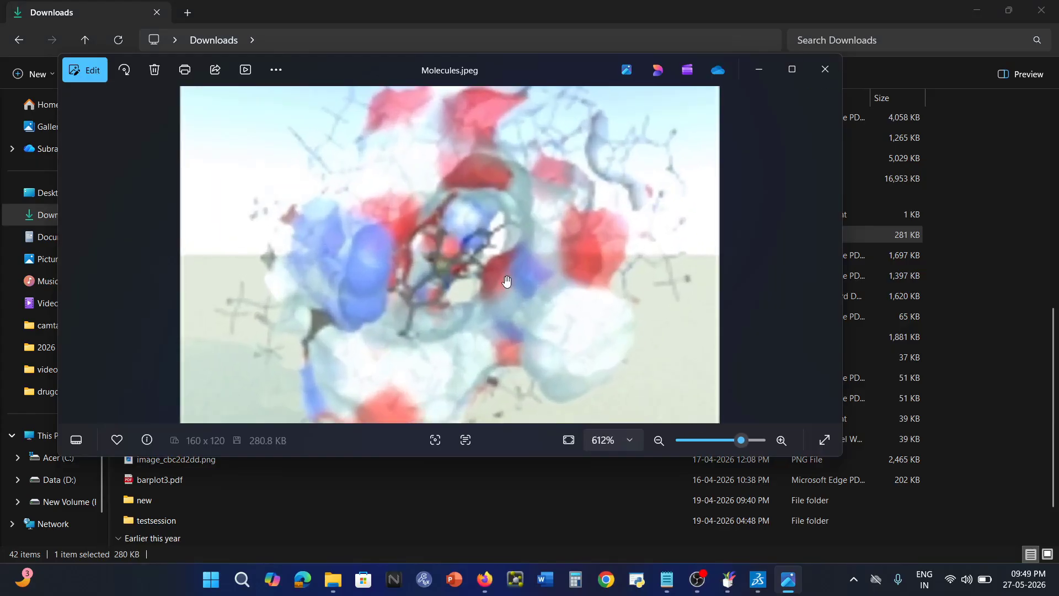
scroll(519, 278, "down", 2)
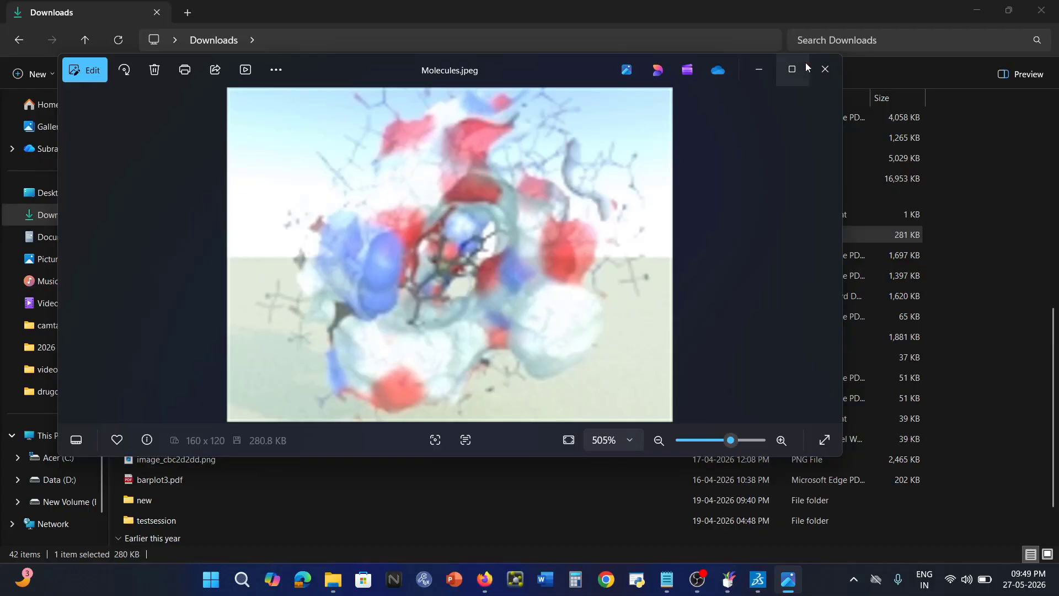
left_click(826, 69)
left_click(764, 585)
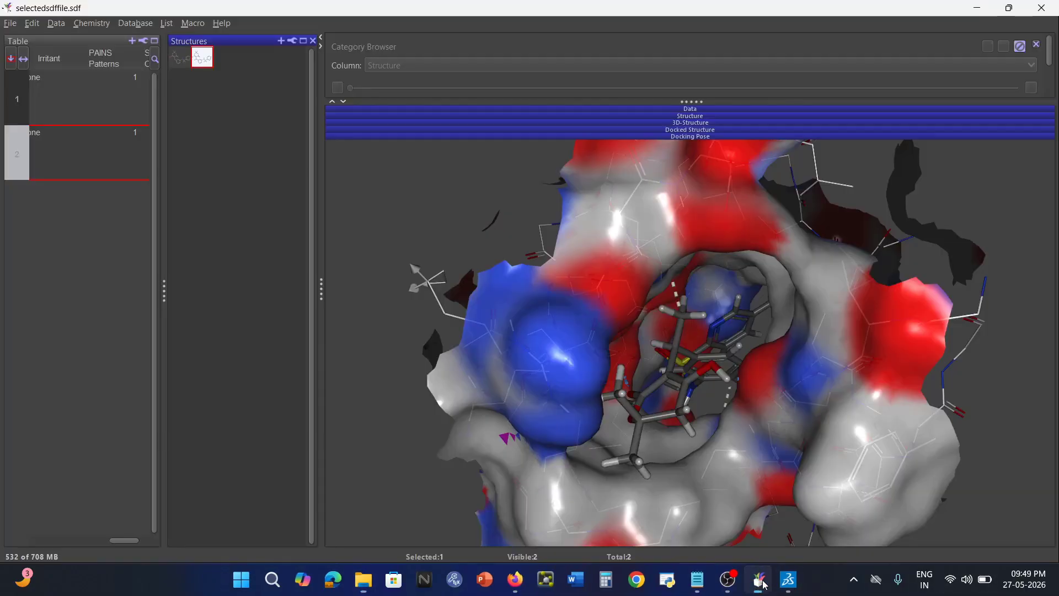